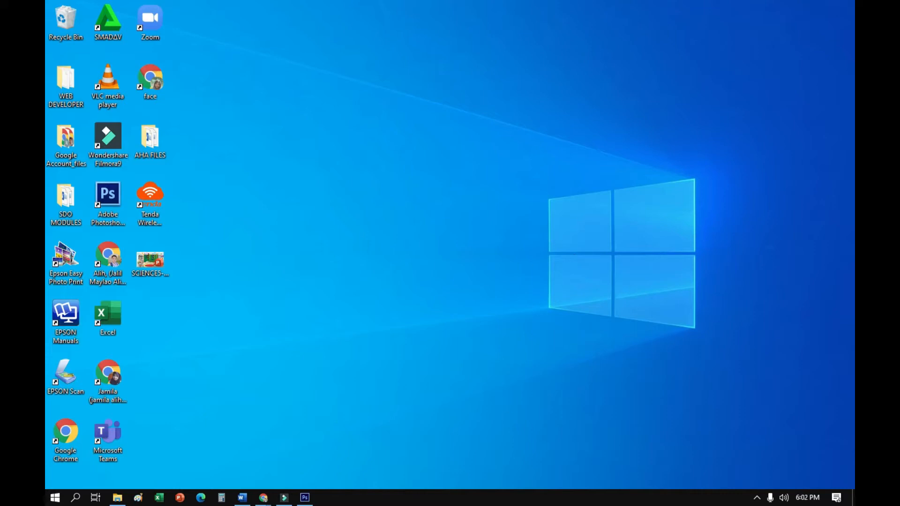
Switch to Photoshop and create a 3.5 × 2 inch RGB document at 300 pixels/inch with a white background
click(285, 500)
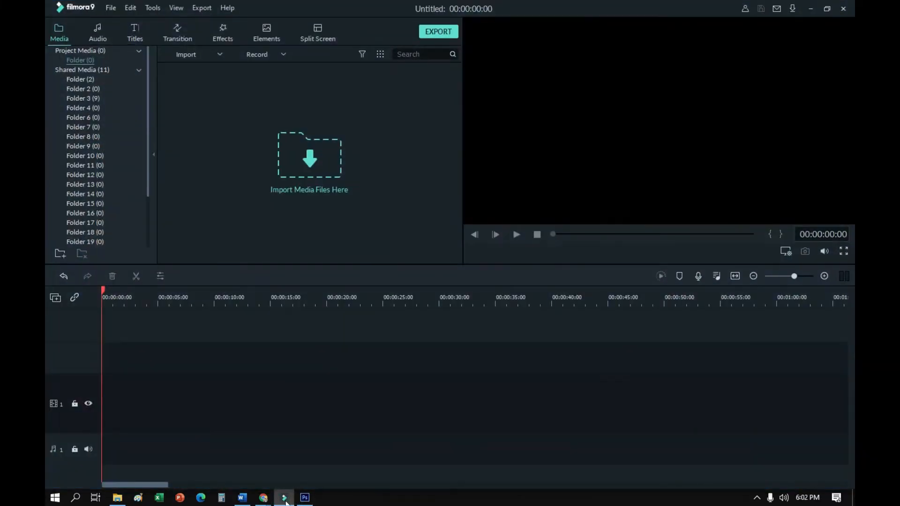
click(305, 499)
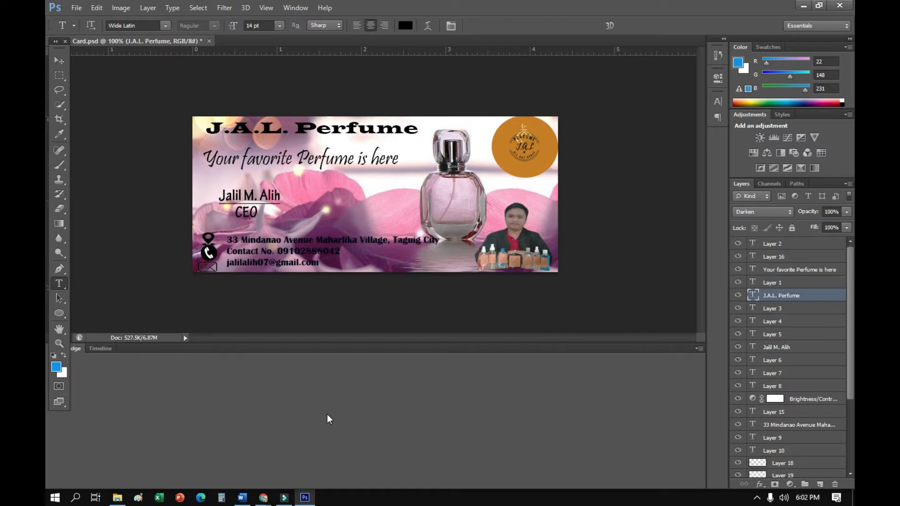
click(75, 6)
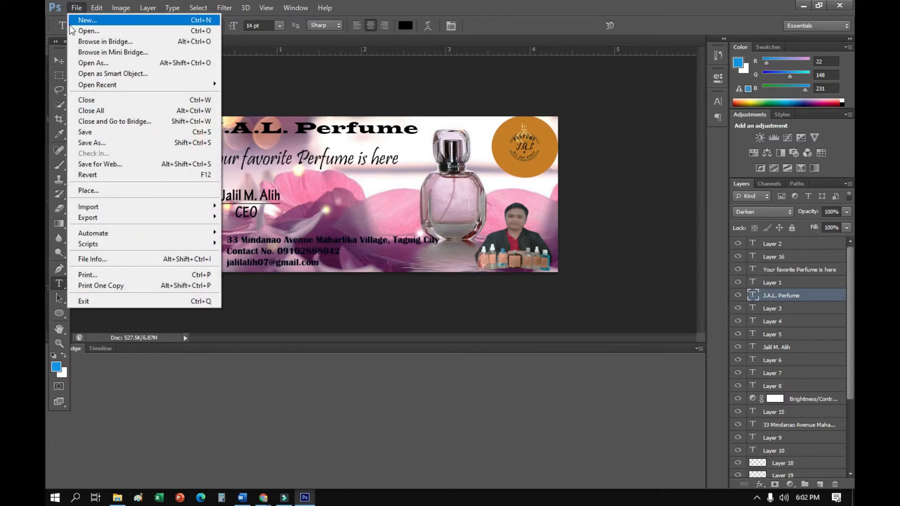
click(75, 7)
click(75, 8)
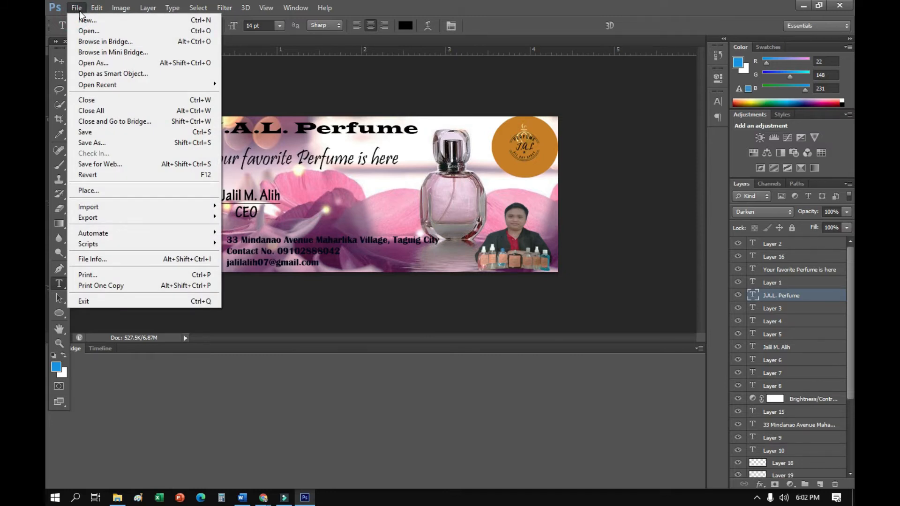
click(85, 20)
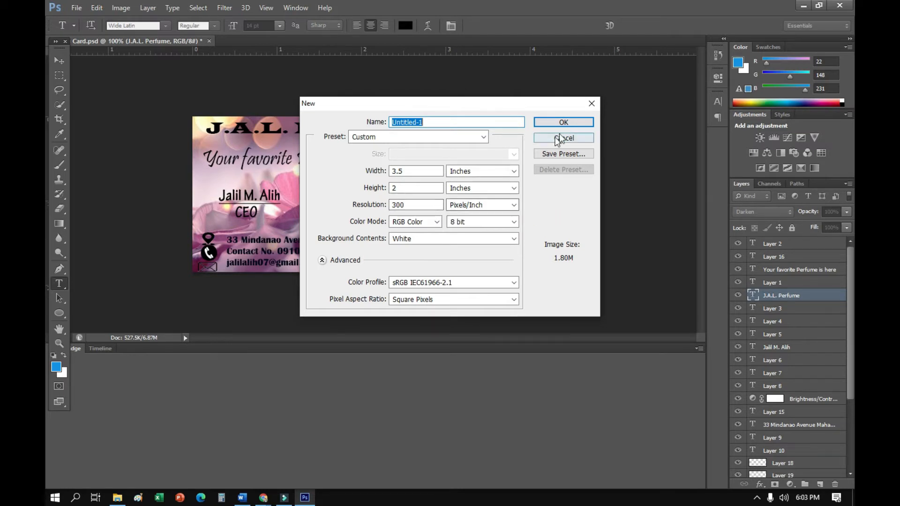
click(571, 124)
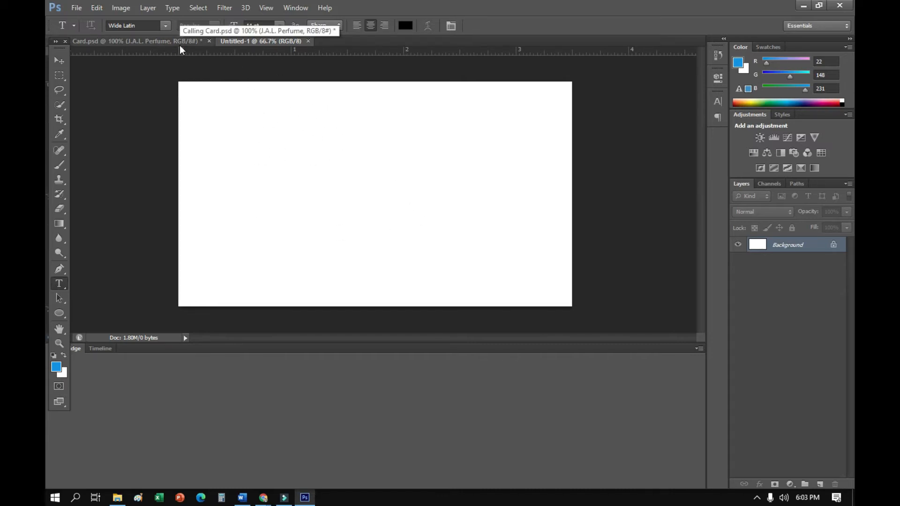
Open the perfume bottle image 1.jpg from the Downloads folder
click(84, 6)
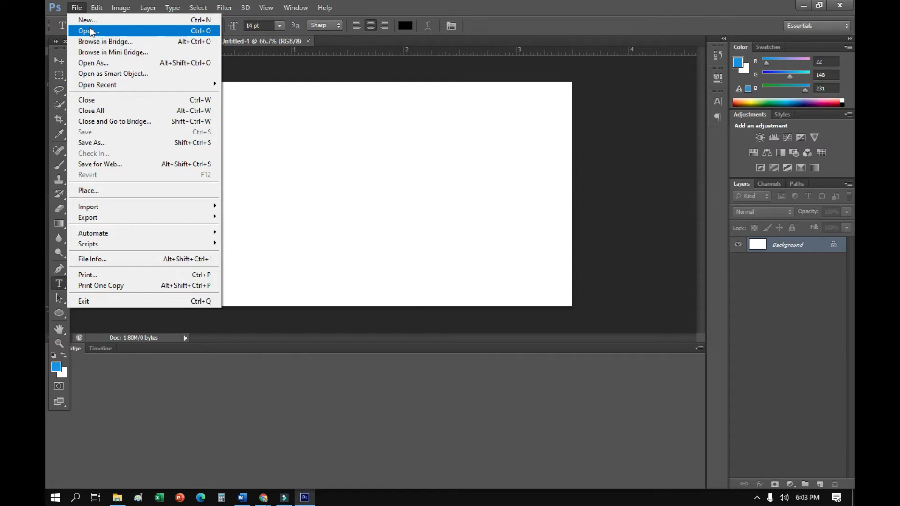
click(89, 31)
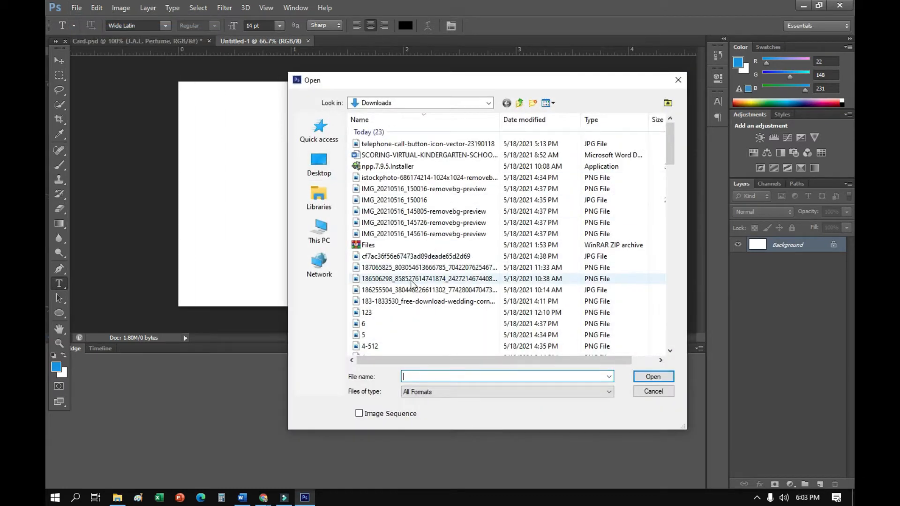
scroll(411, 284, down, 2)
click(392, 295)
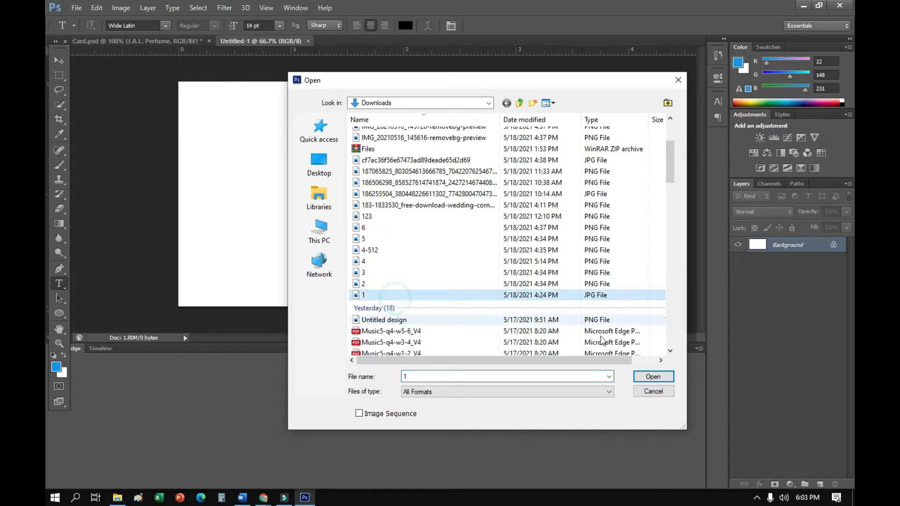
click(647, 378)
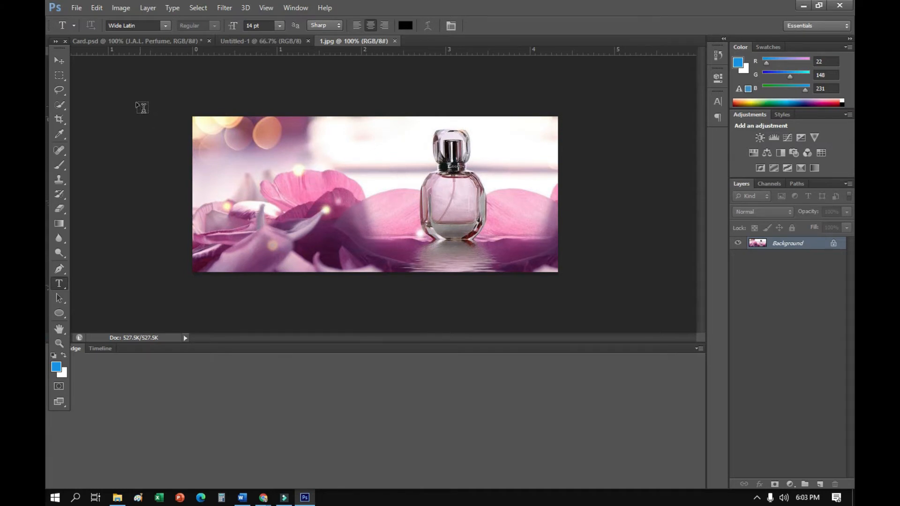
Move the perfume image into the blank Untitled-1 document and stretch it to cover the whole canvas
click(60, 61)
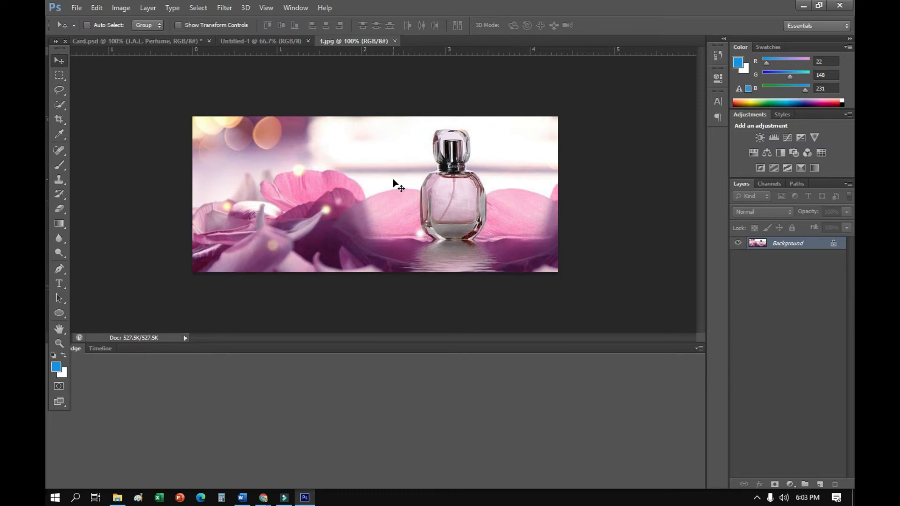
drag(391, 187, 297, 144)
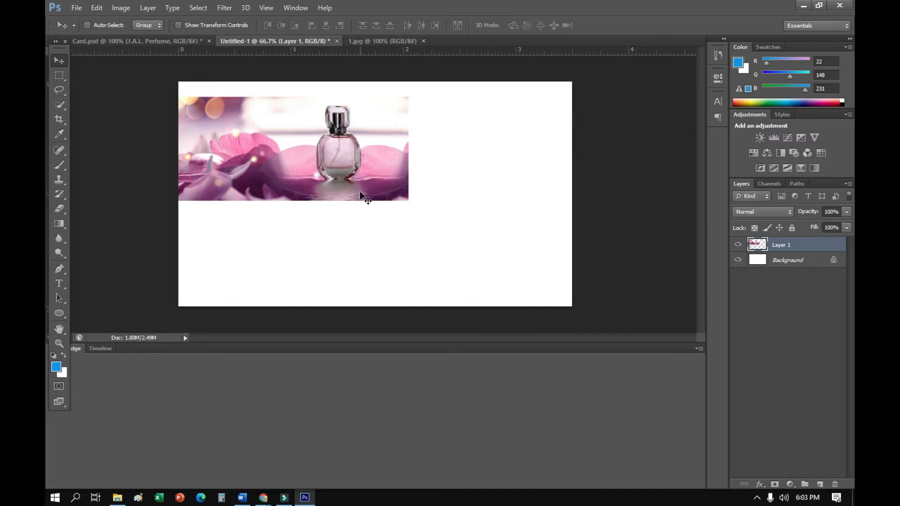
key(ctrl+t)
drag(369, 176, 381, 158)
drag(422, 133, 605, 154)
drag(375, 183, 376, 307)
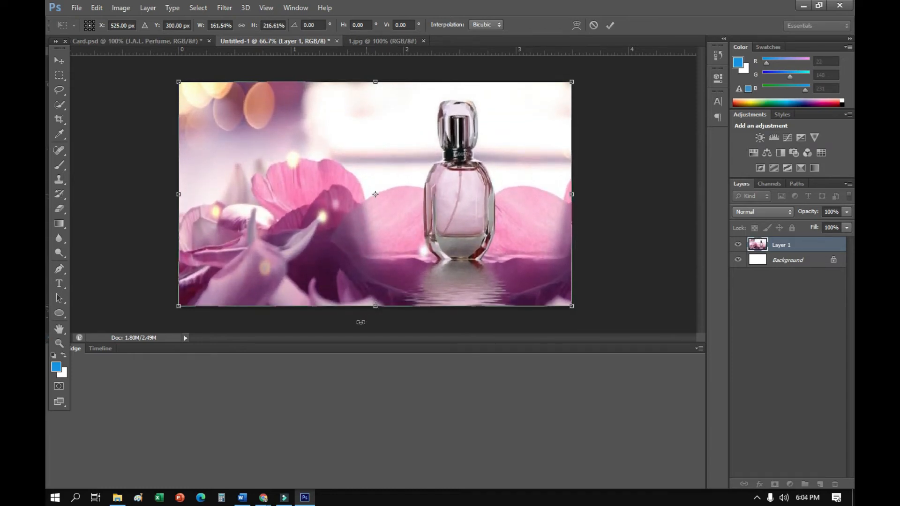
key(Return)
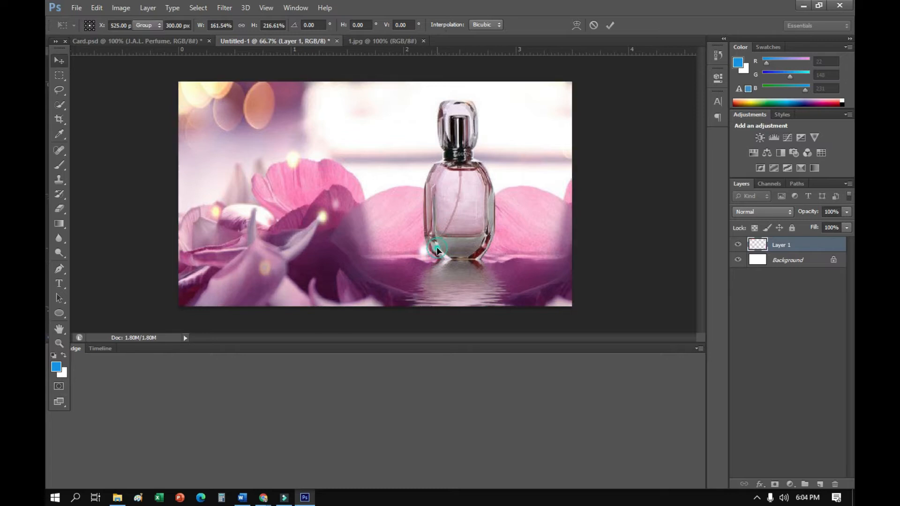
Copy the "J.A.L. Perfume" title from Card.psd into Untitled-1 as new text and position it fully inside the canvas near the upper edge
click(148, 42)
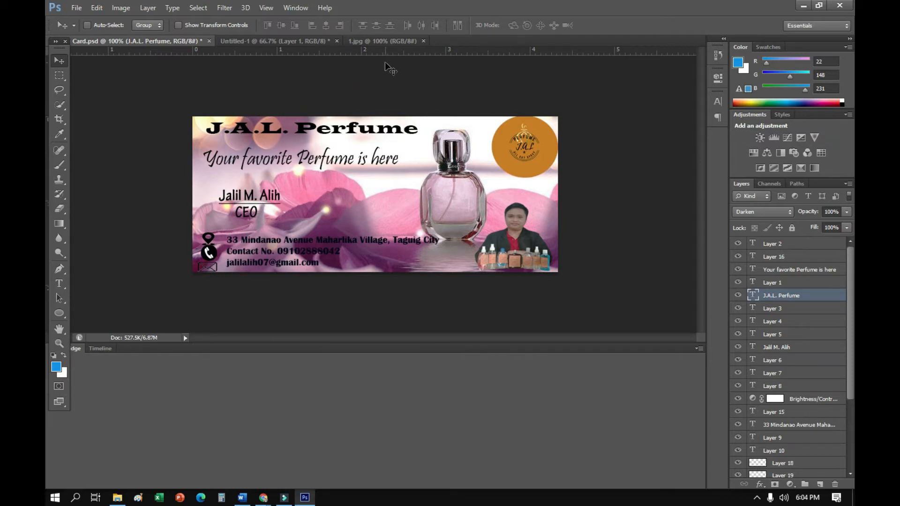
click(59, 283)
drag(208, 126, 419, 132)
key(ctrl+c)
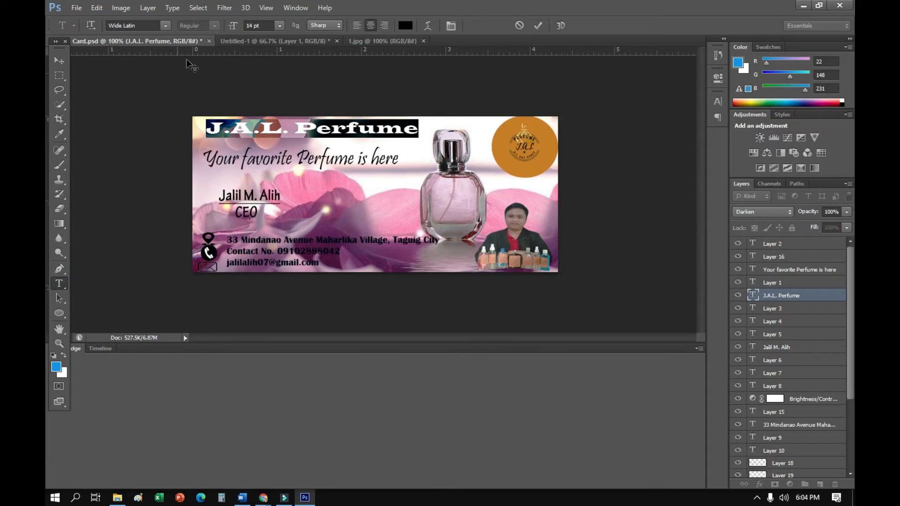
click(269, 41)
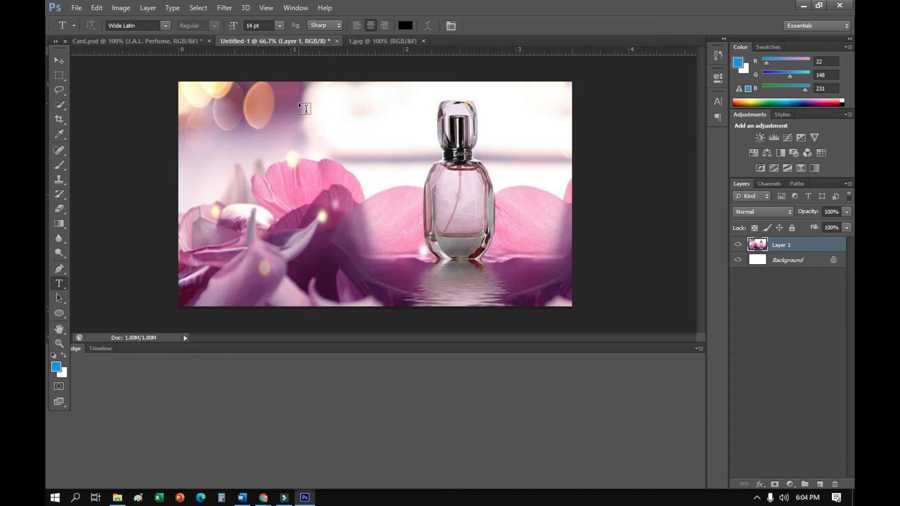
right_click(282, 114)
click(244, 115)
click(235, 108)
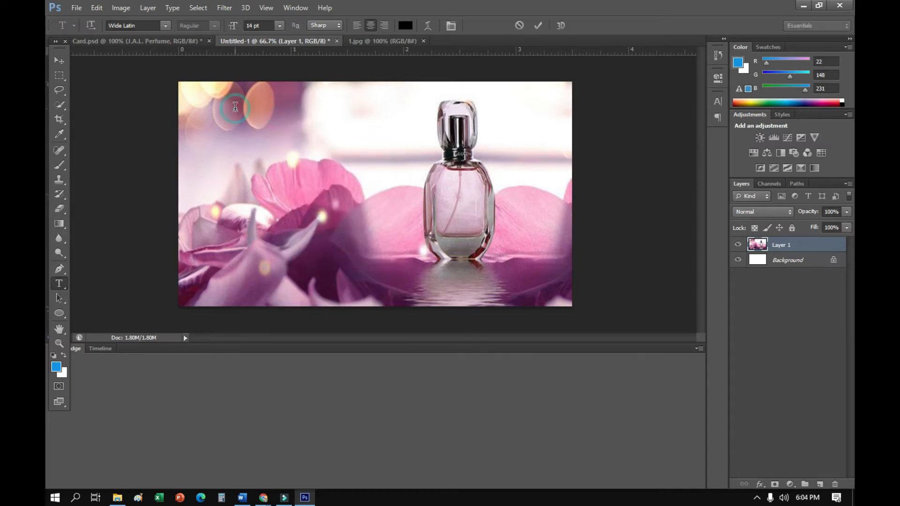
key(ctrl+v)
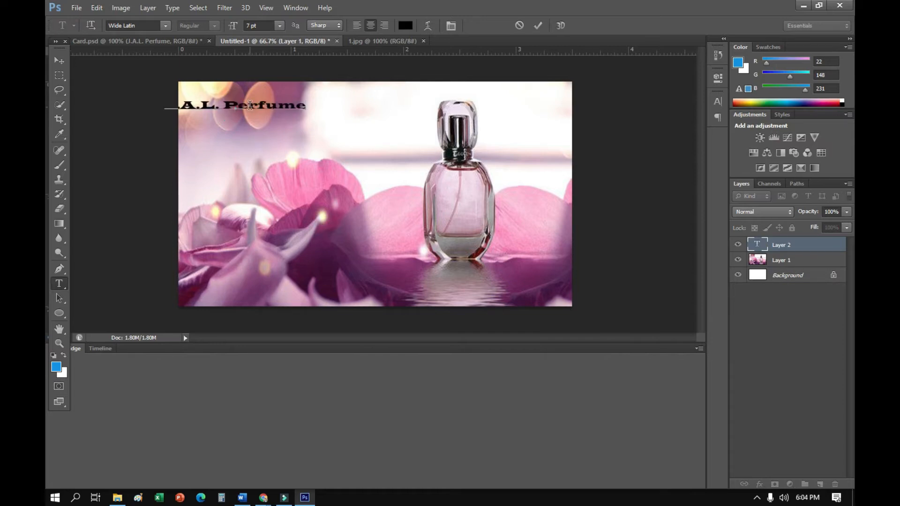
click(59, 60)
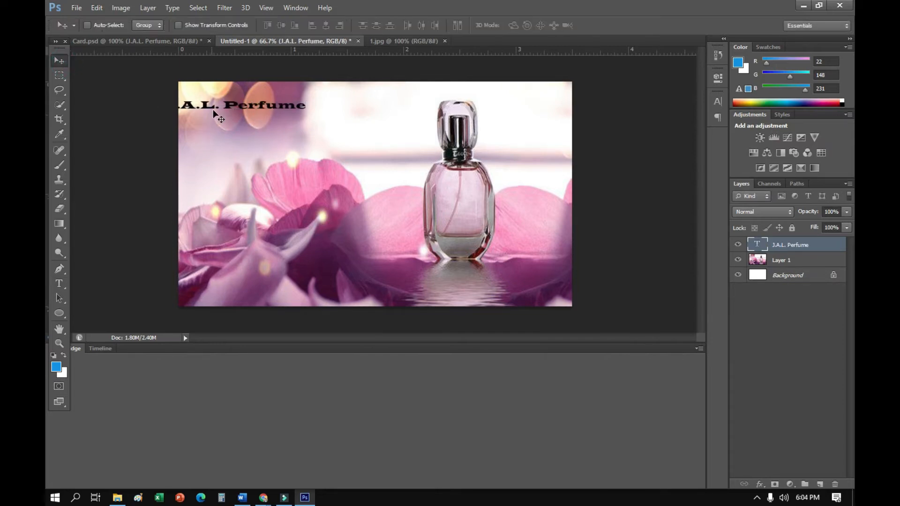
drag(223, 109, 267, 100)
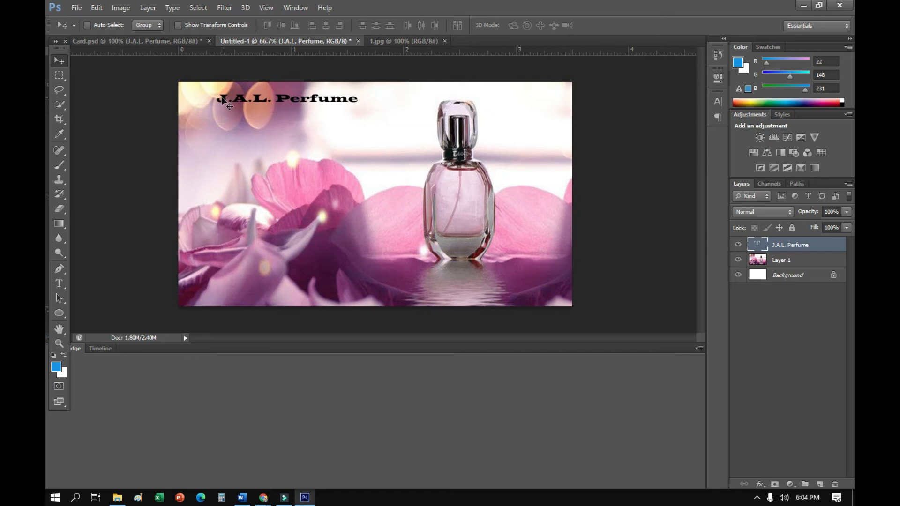
Set the "J.A.L. Perfume" title to 14 pt and move it so the whole text fits along the card's upper edge
click(59, 282)
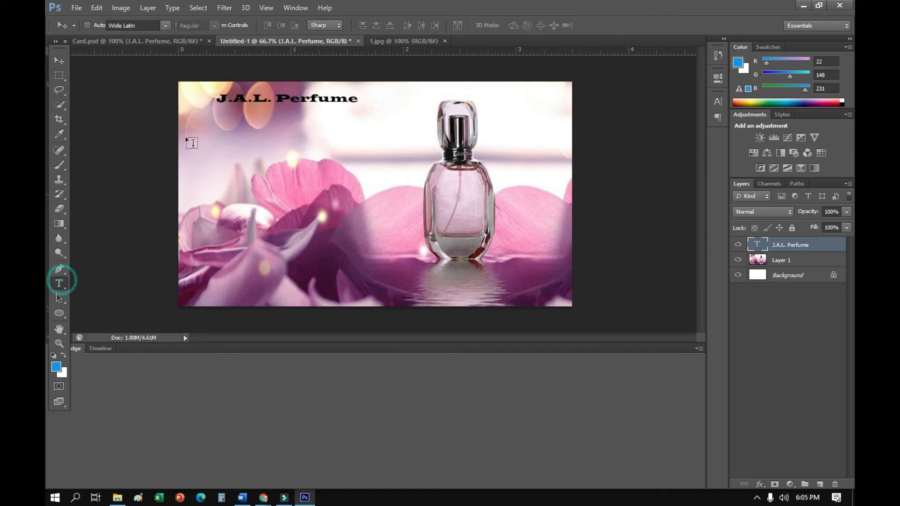
drag(218, 98, 371, 117)
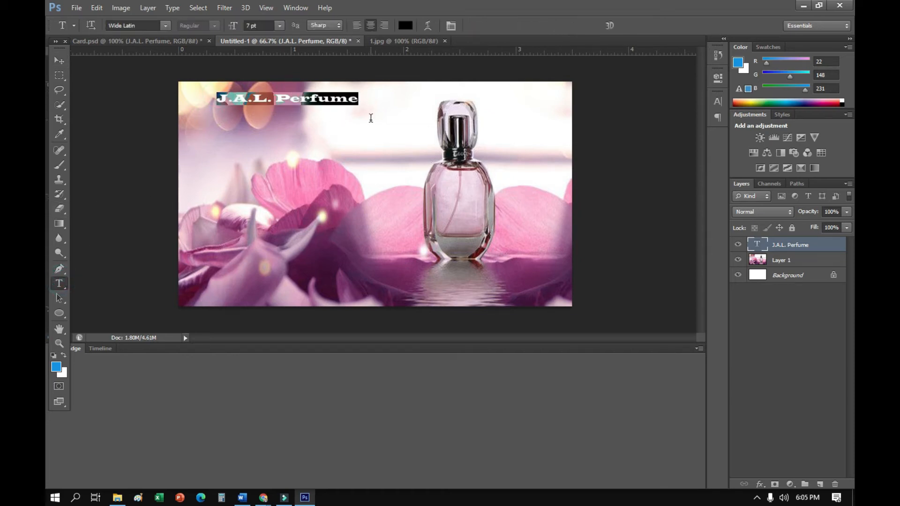
click(278, 28)
click(266, 126)
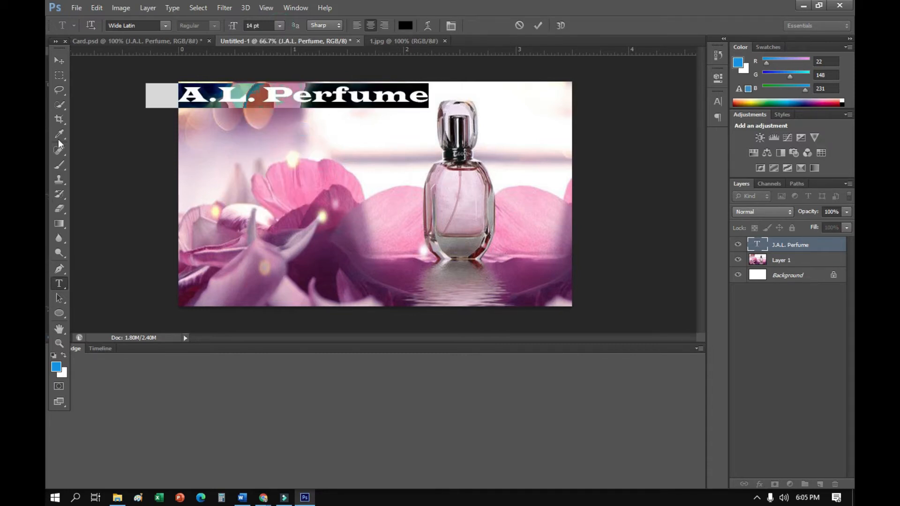
click(59, 60)
drag(278, 110, 304, 111)
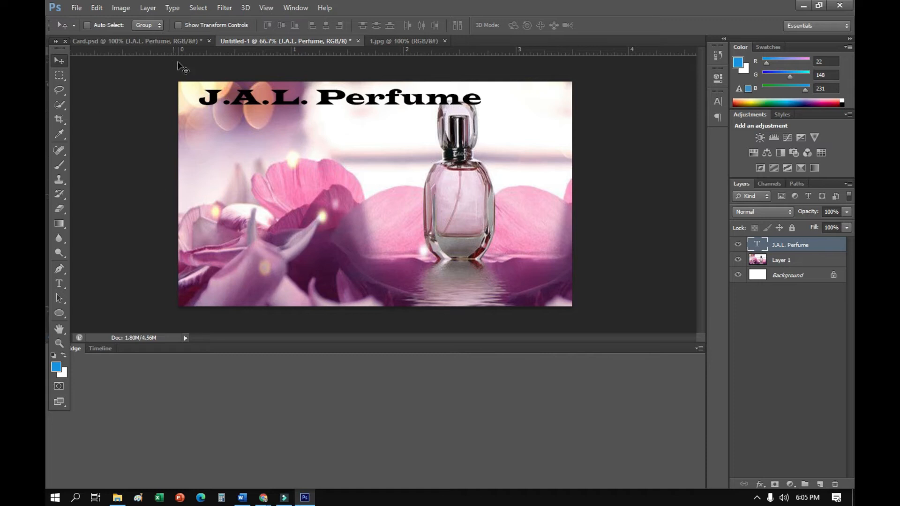
Copy the "Your favorite Perfume is here" tagline text from Card.psd
click(375, 41)
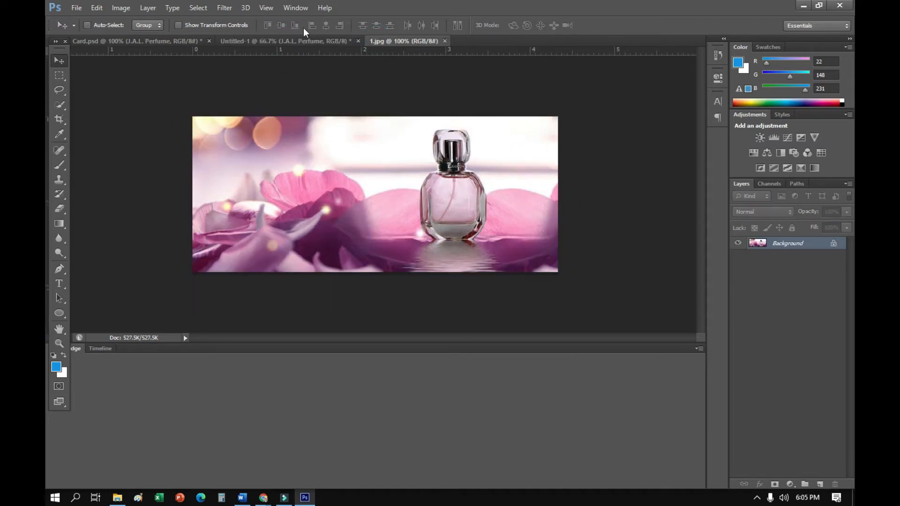
click(298, 40)
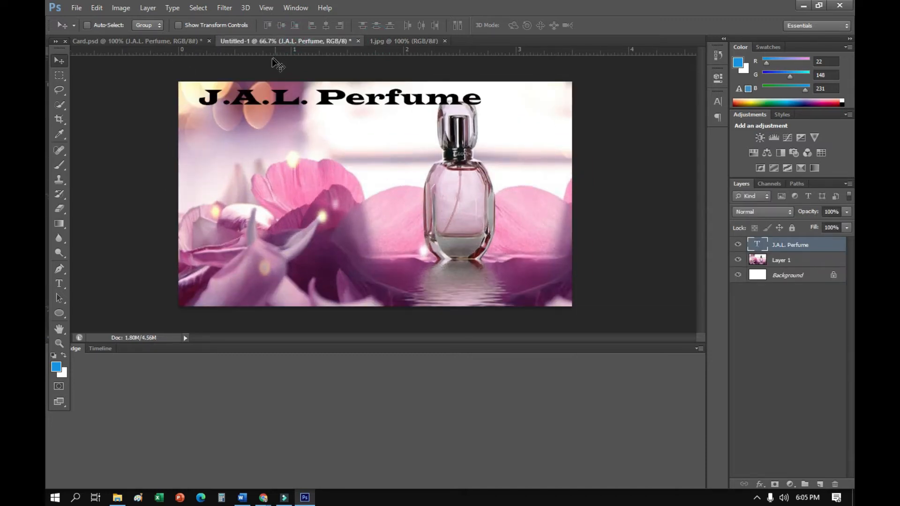
click(145, 41)
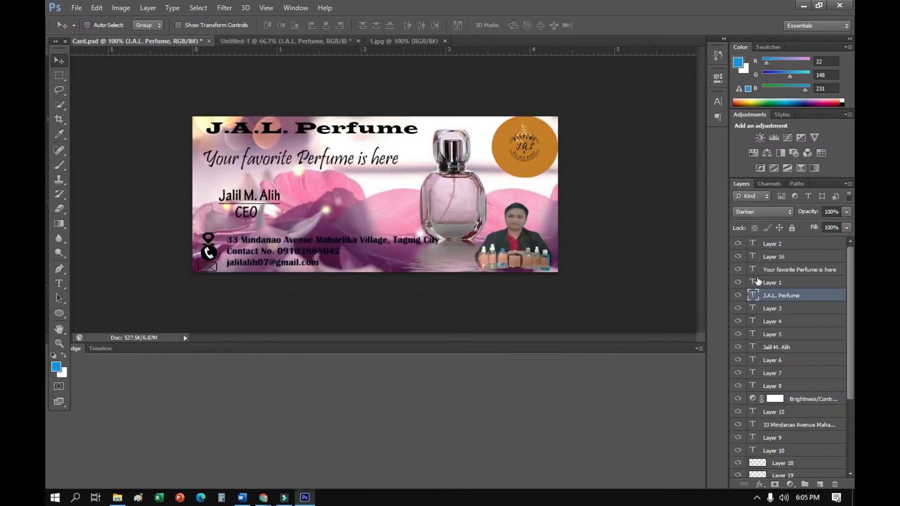
click(771, 269)
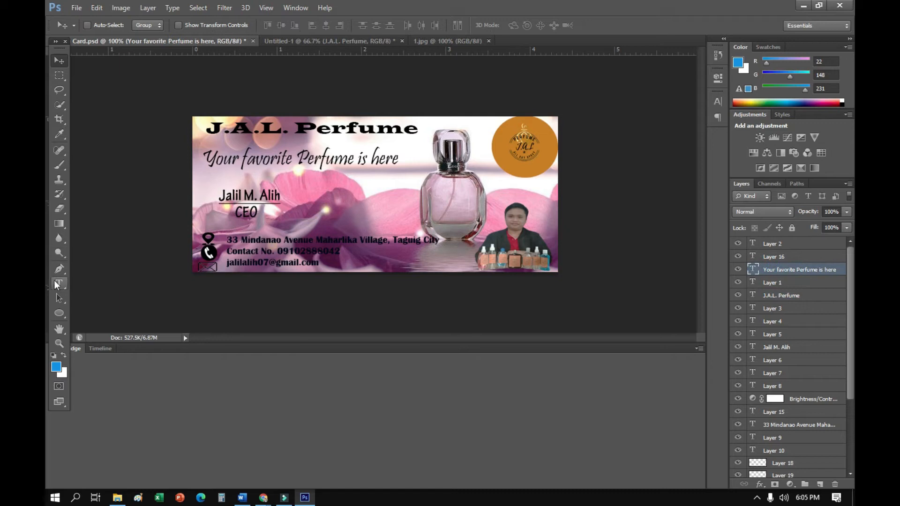
click(56, 283)
drag(203, 159, 401, 160)
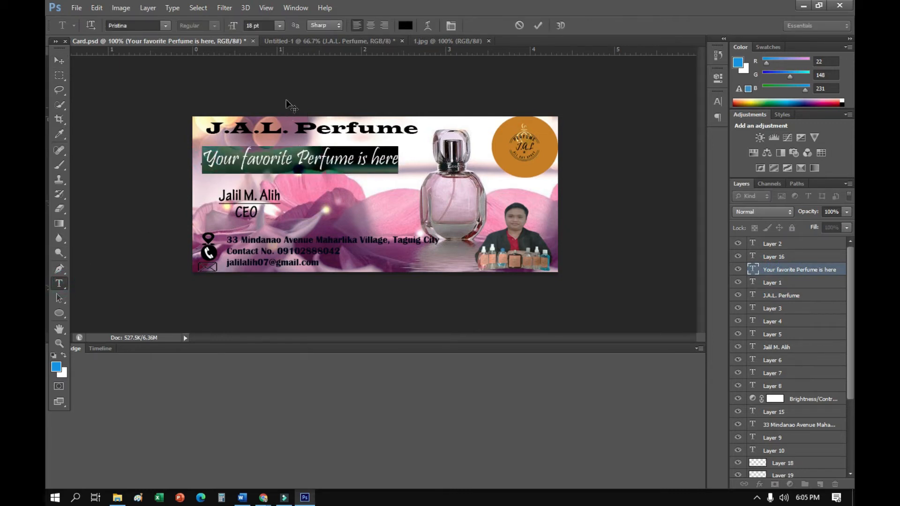
Try pasting the copied tagline as new text just above the Background layer of Untitled-1, under the title, and discard it
click(310, 41)
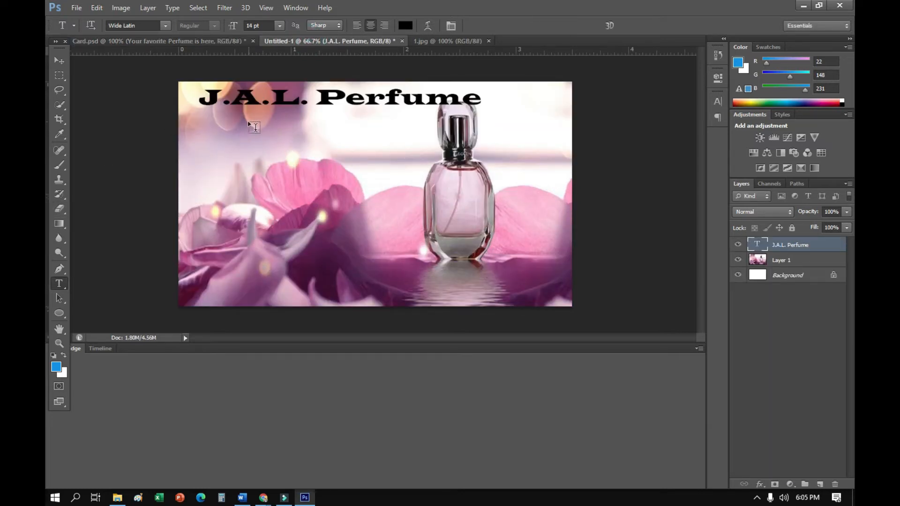
click(757, 276)
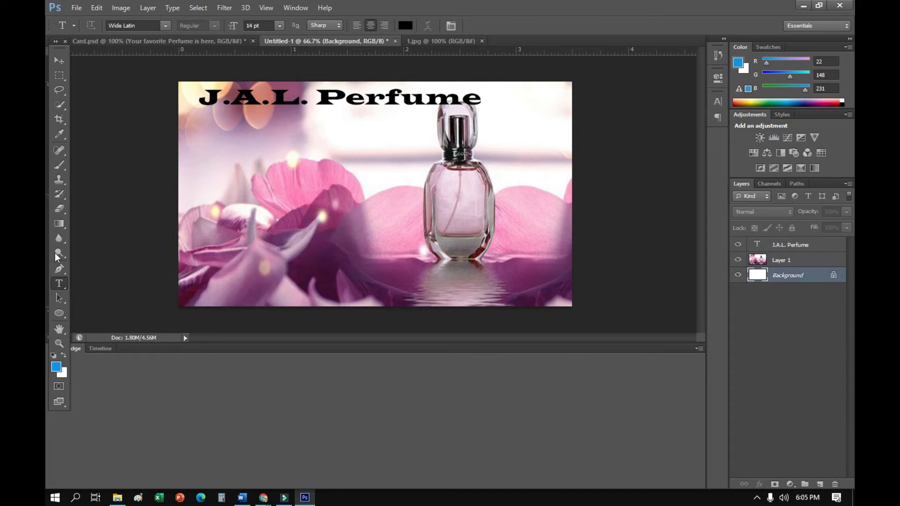
click(223, 118)
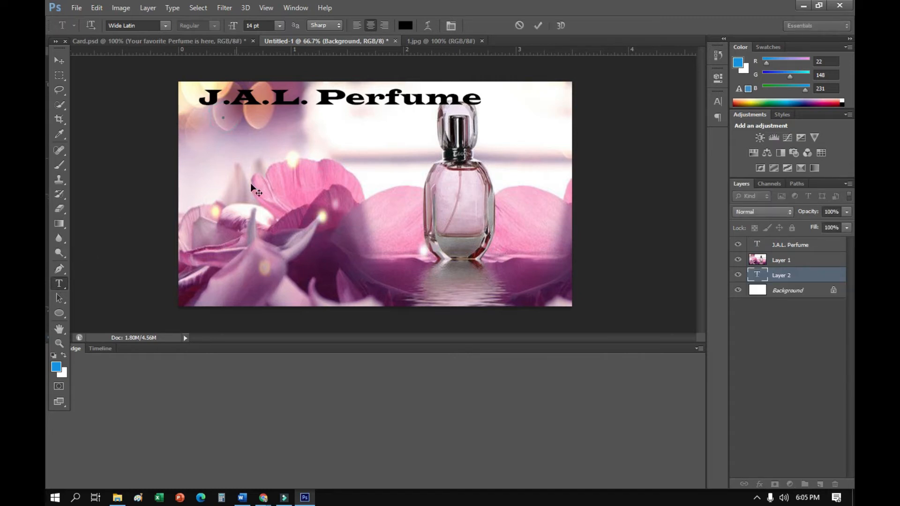
key(ctrl+v)
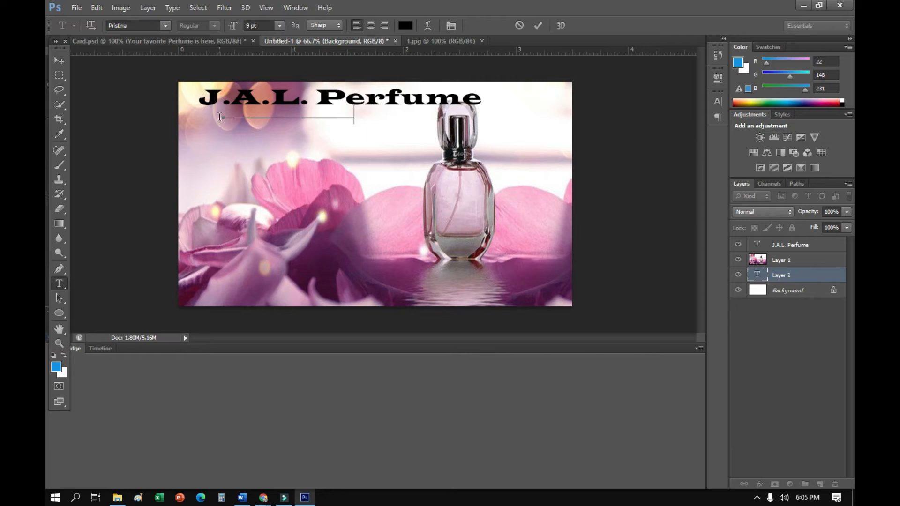
drag(356, 113, 217, 121)
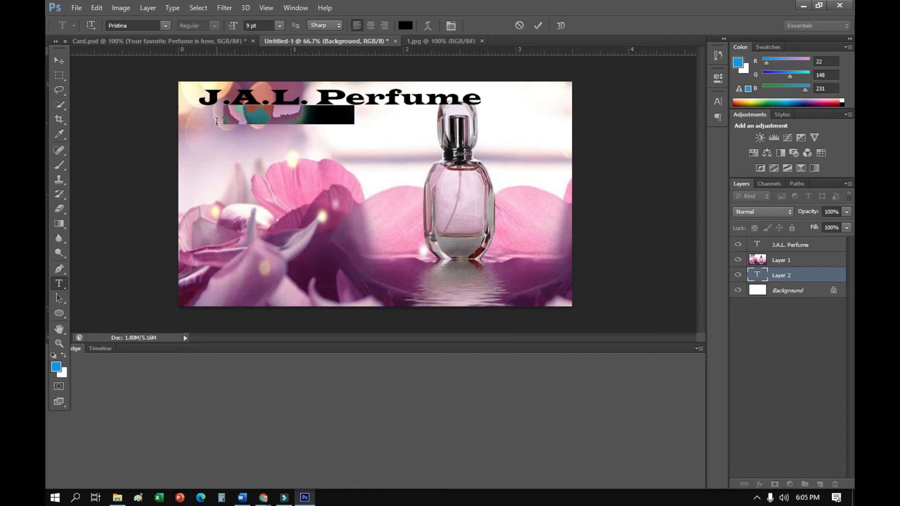
key(BackSpace)
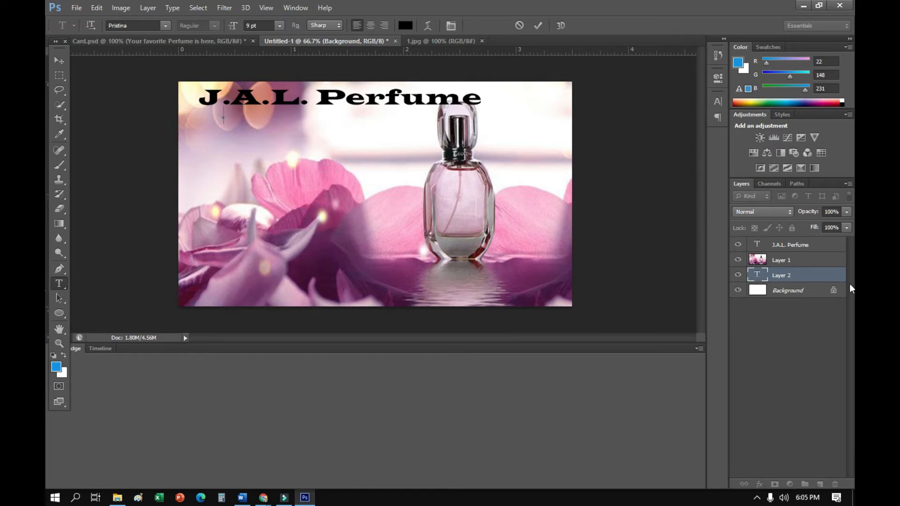
click(804, 275)
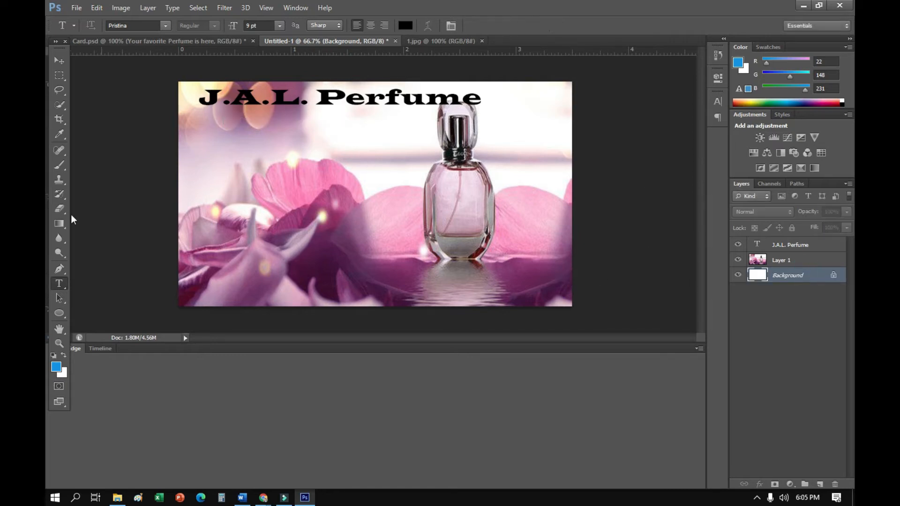
Paste the copied tagline again as text above the Background layer, below the title, and set its font to Script MT Bold
click(786, 280)
click(59, 283)
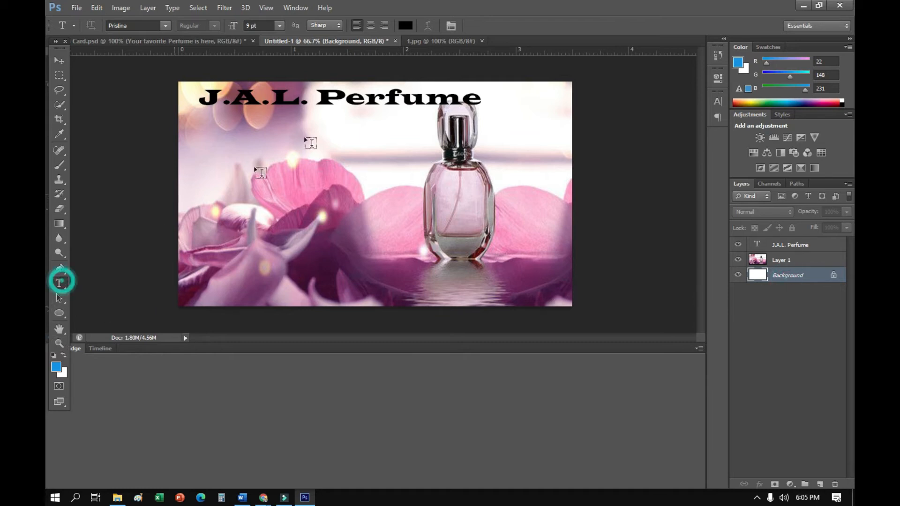
click(205, 132)
key(ctrl+v)
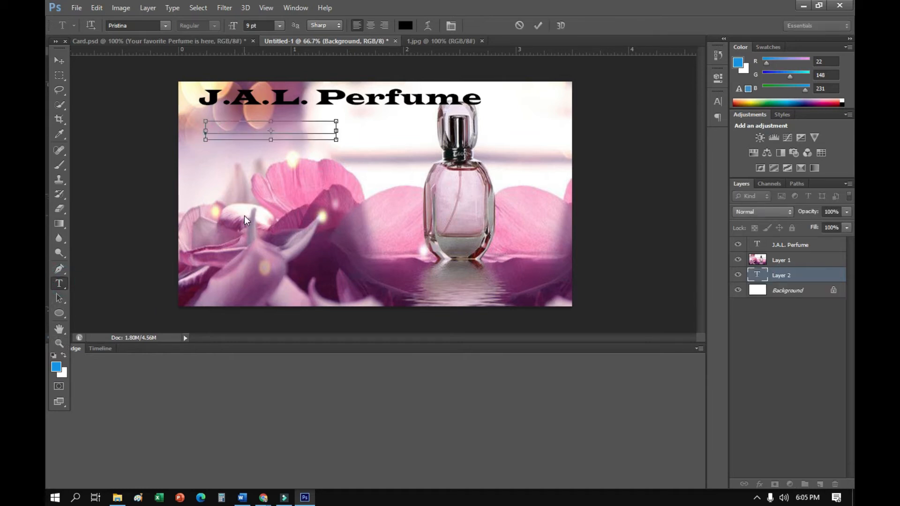
drag(201, 132, 368, 128)
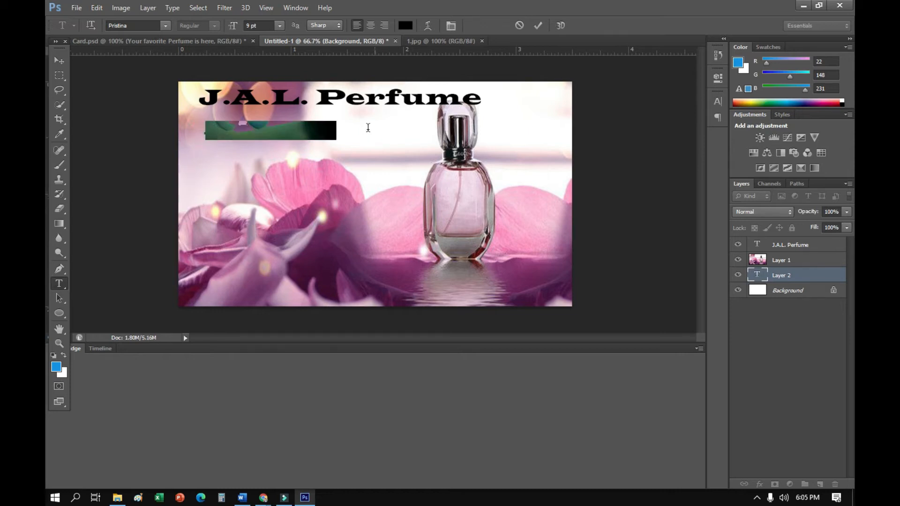
click(167, 25)
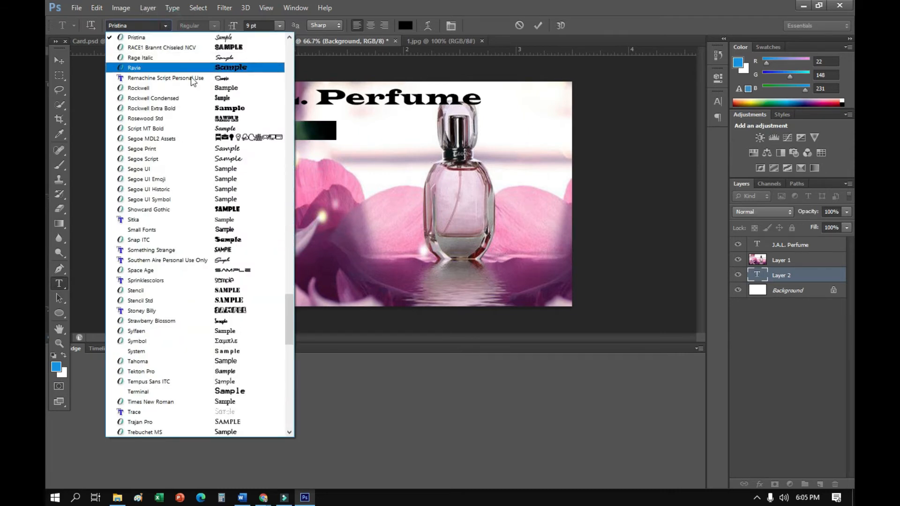
click(235, 127)
Delete all of the pasted tagline text from the text layer beneath the perfume image
click(279, 128)
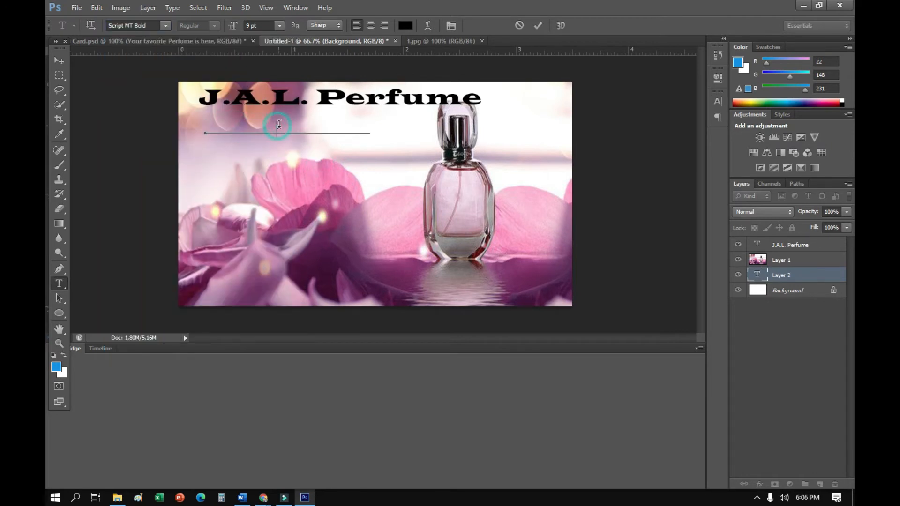
click(373, 134)
drag(374, 133, 135, 118)
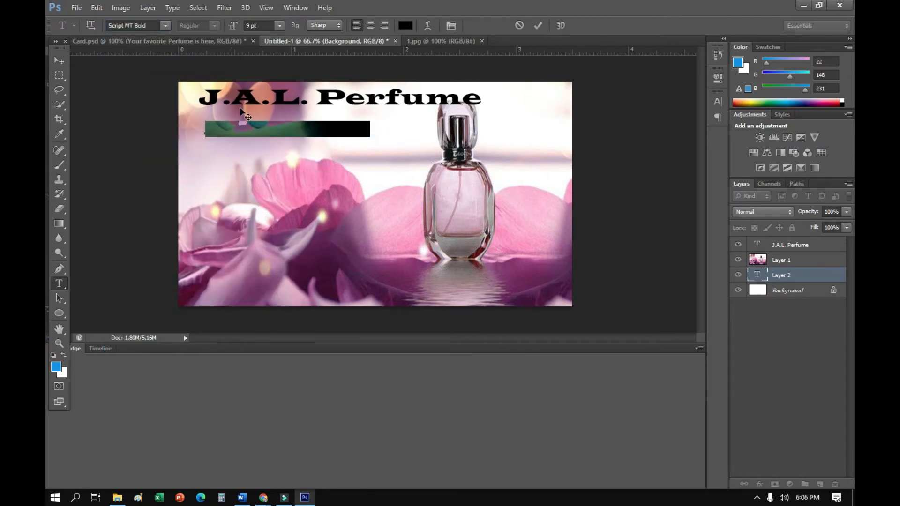
click(247, 129)
drag(369, 131, 177, 142)
key(BackSpace)
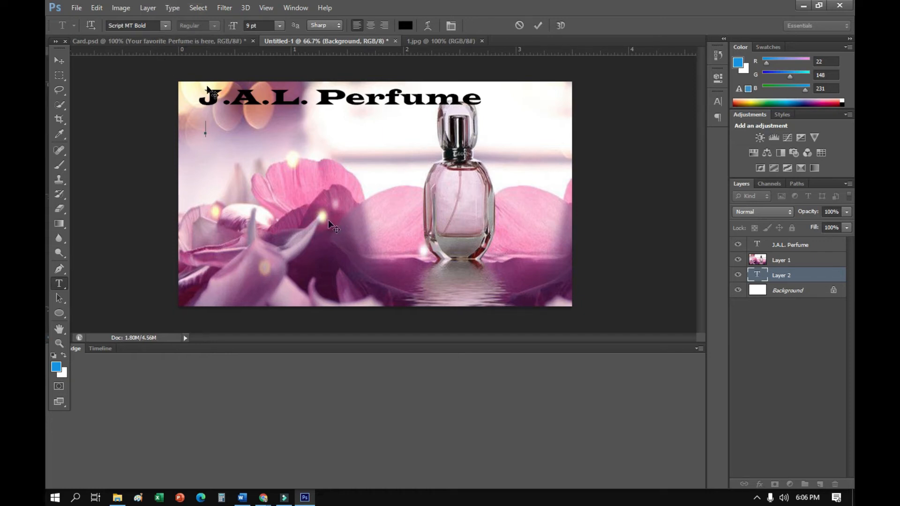
Start a new text layer above the "J.A.L. Perfume" layer, just below the title on the card, with the Orator Std font
click(778, 245)
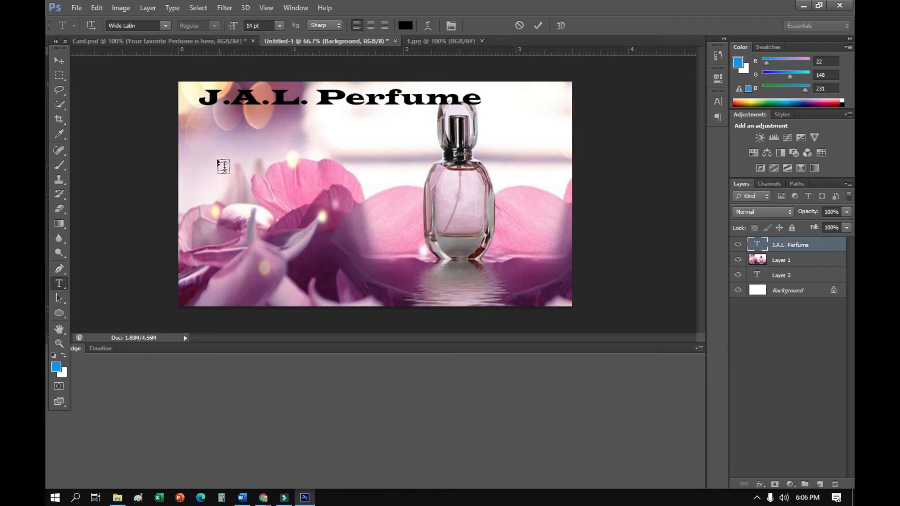
click(218, 120)
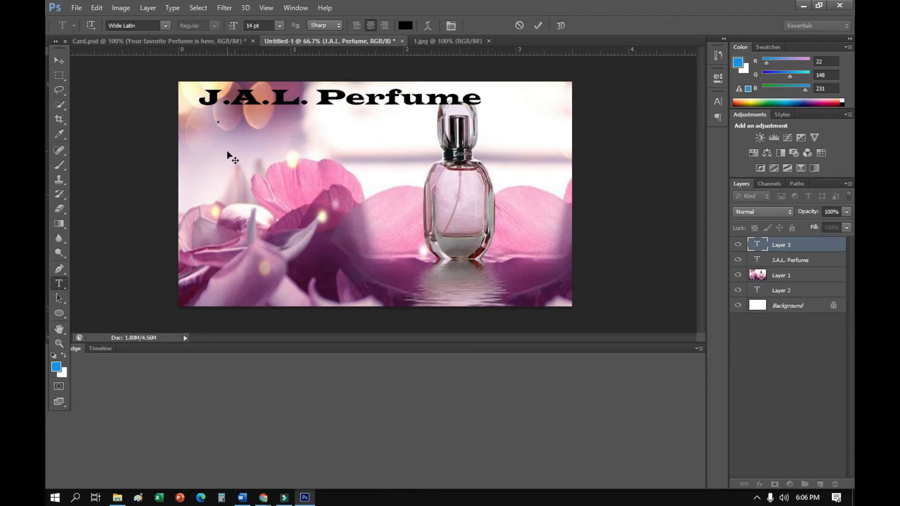
text(y)
key(BackSpace)
click(154, 25)
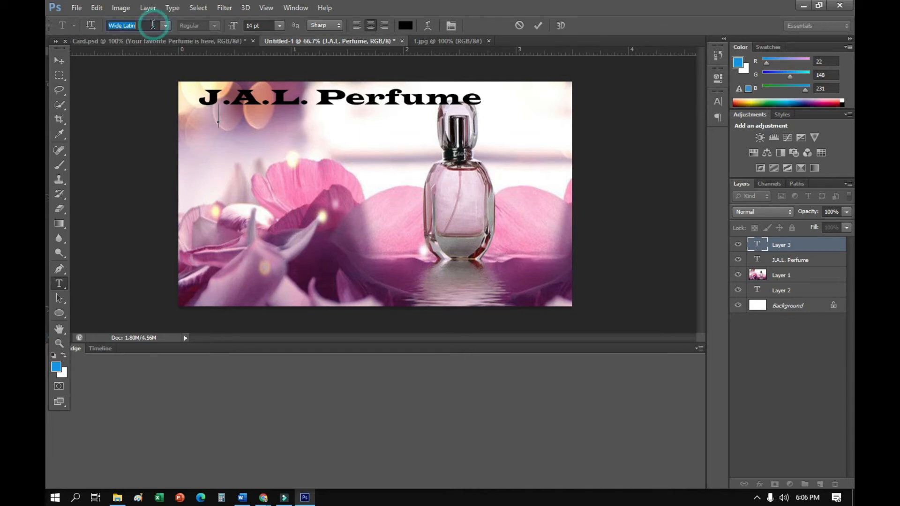
text(Orator Std)
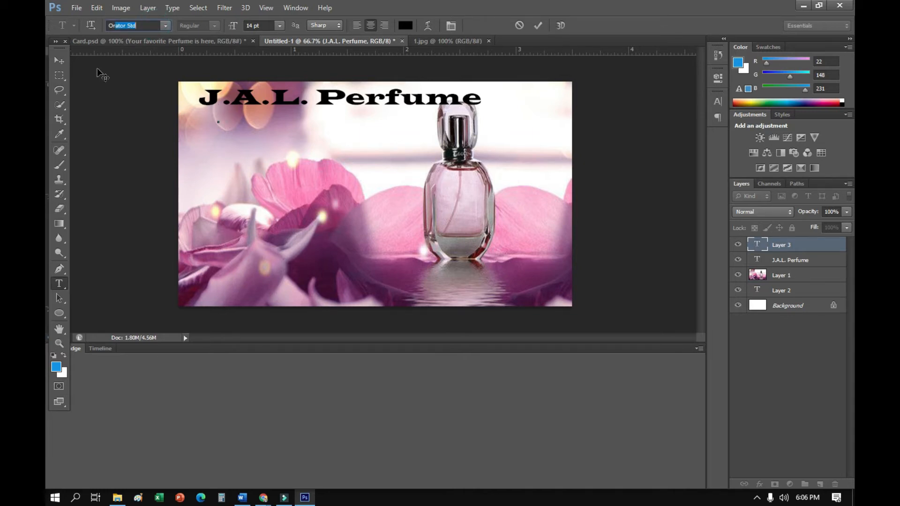
key(Return)
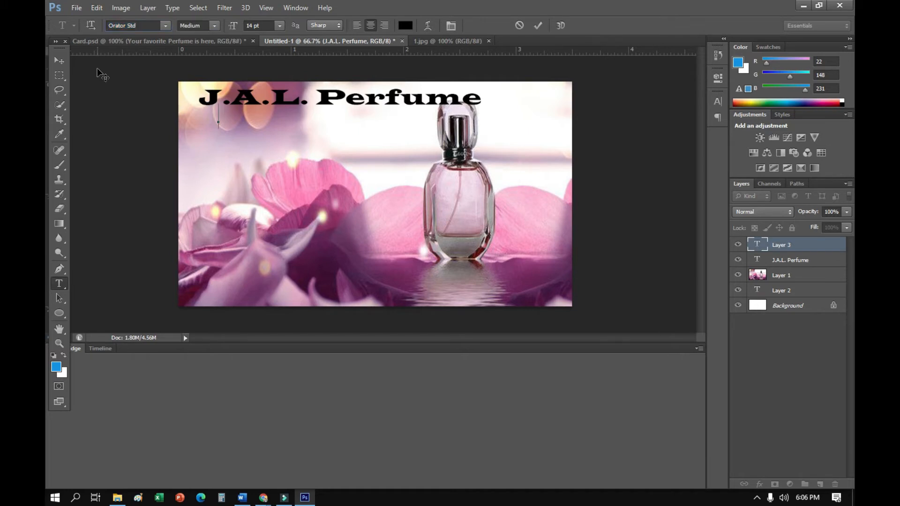
Enter the tagline "Your favorite perfume is here" in the new text layer
text(Your)
key(BackSpace)
text(r )
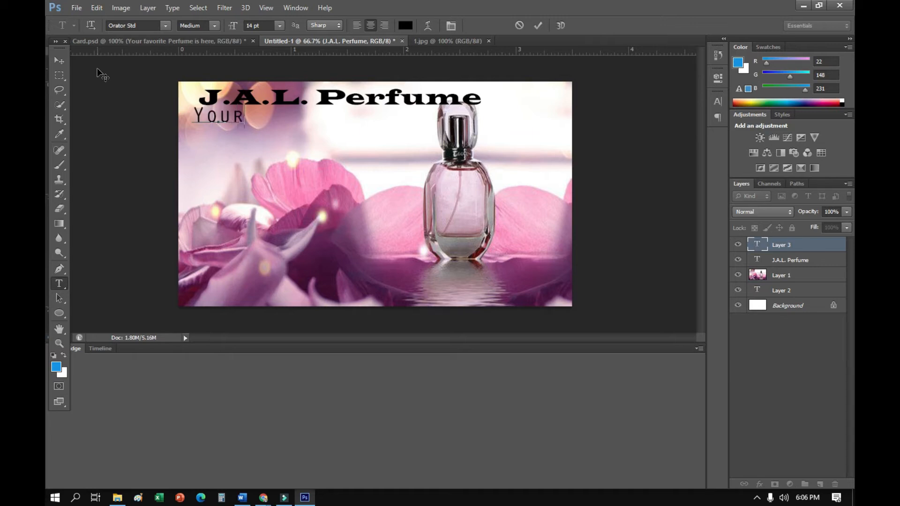
text(fava)
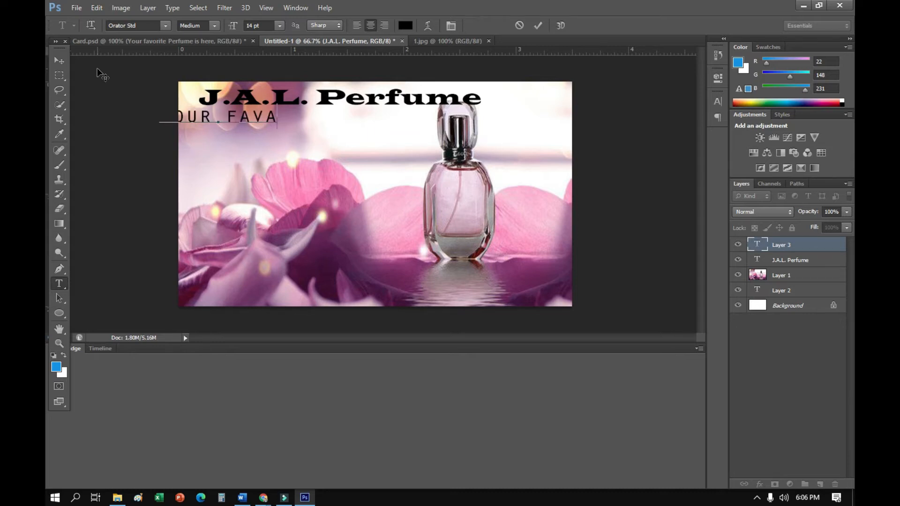
text(r)
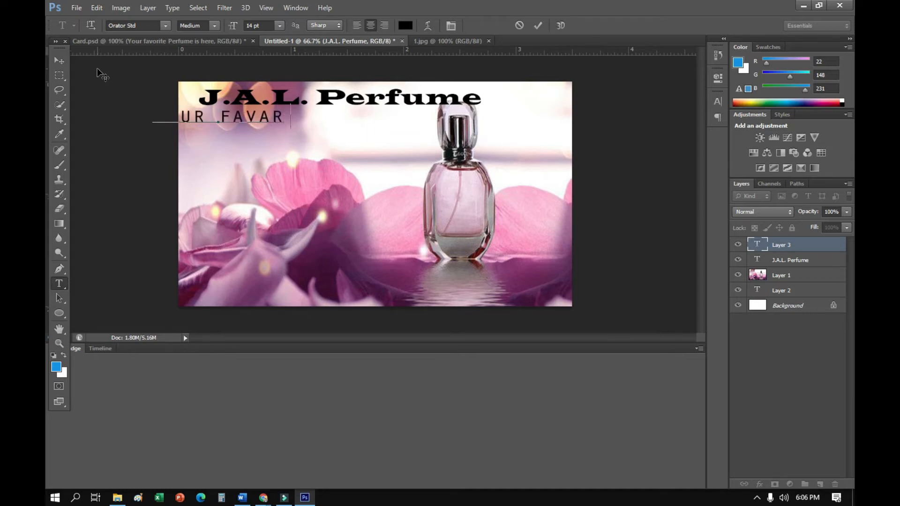
text(i)
key(BackSpace)
key(BackSpace)
key(BackSpace)
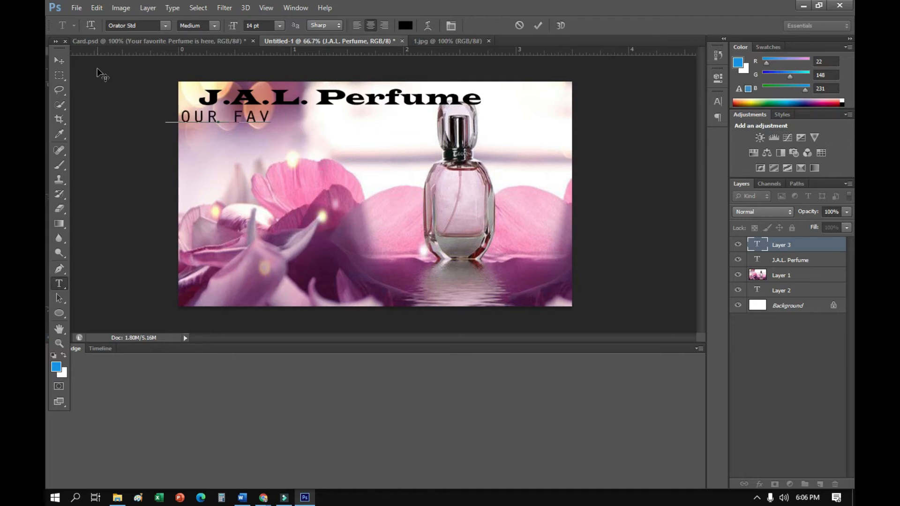
text(or)
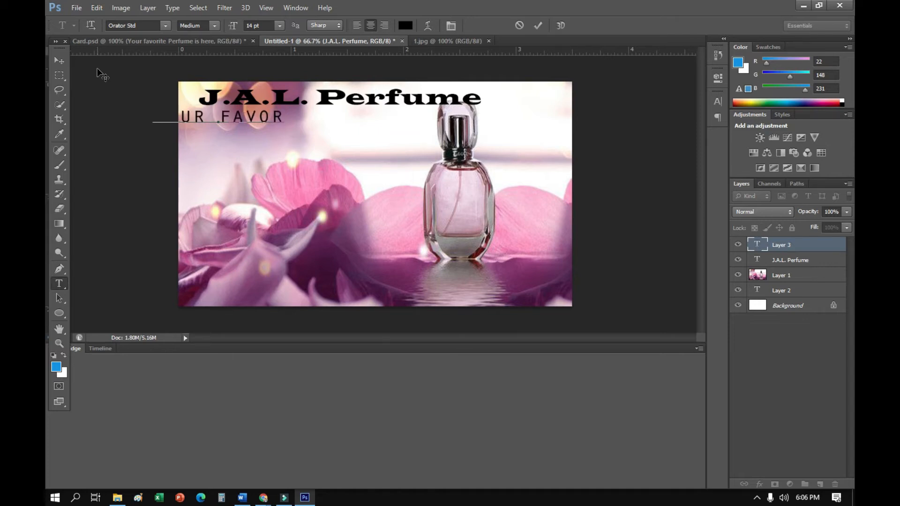
text(ite)
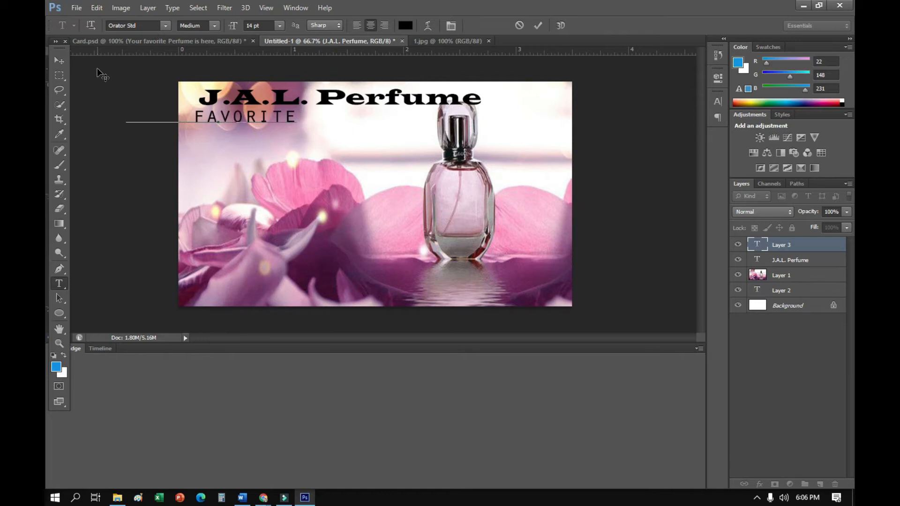
text( perfume)
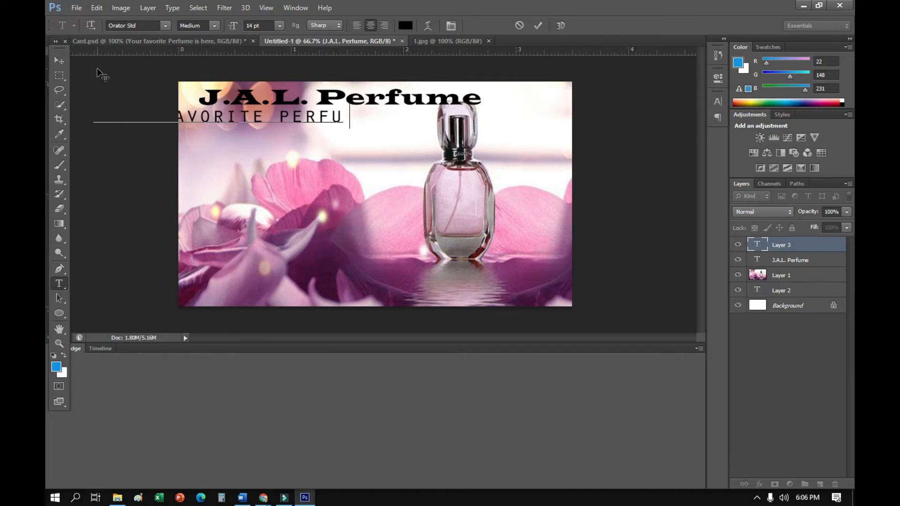
text( is here)
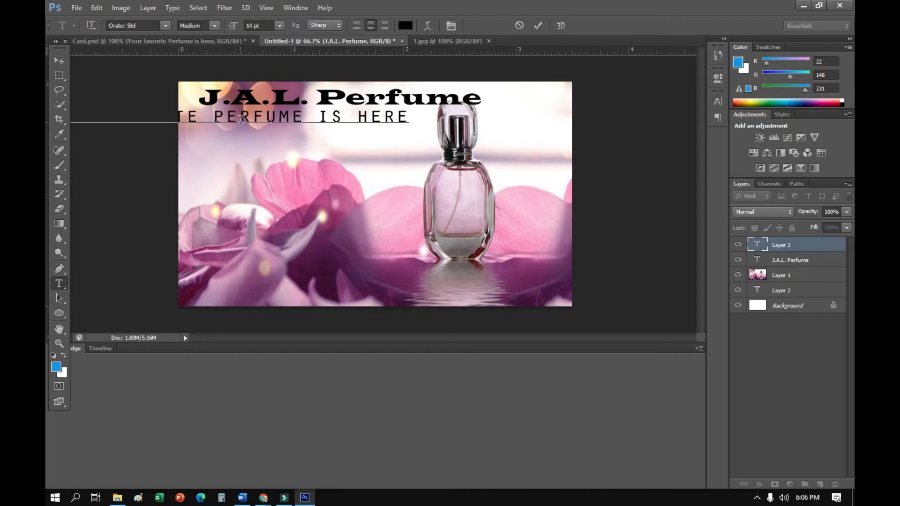
Change the whole tagline's font to Prestige Elite Std and commit the text with the Move tool
key(ctrl+a)
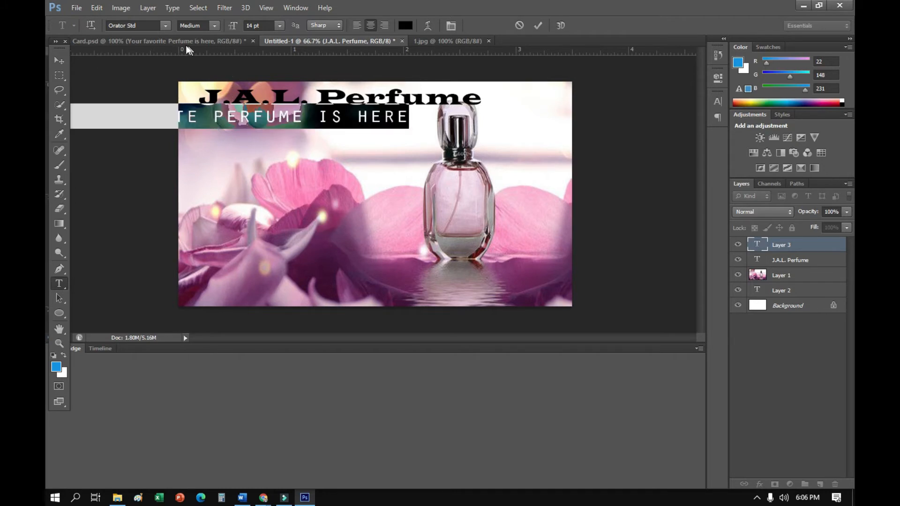
click(162, 25)
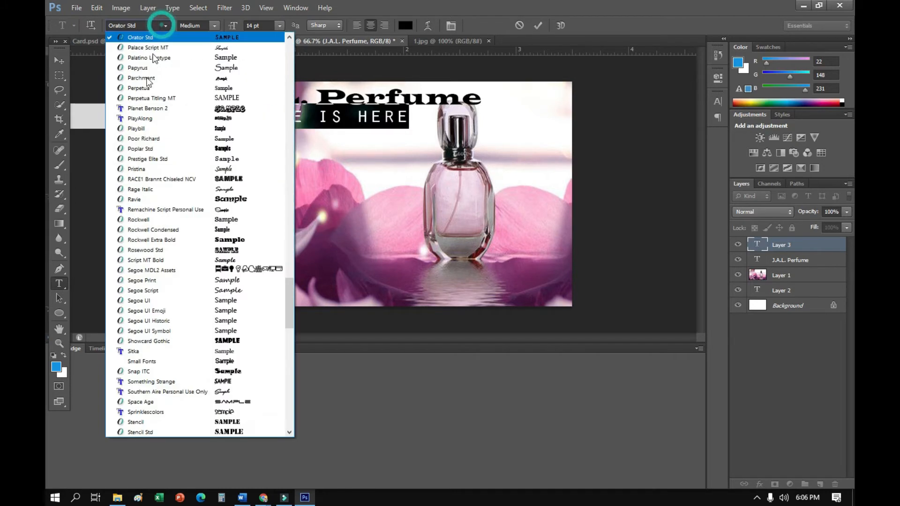
click(232, 159)
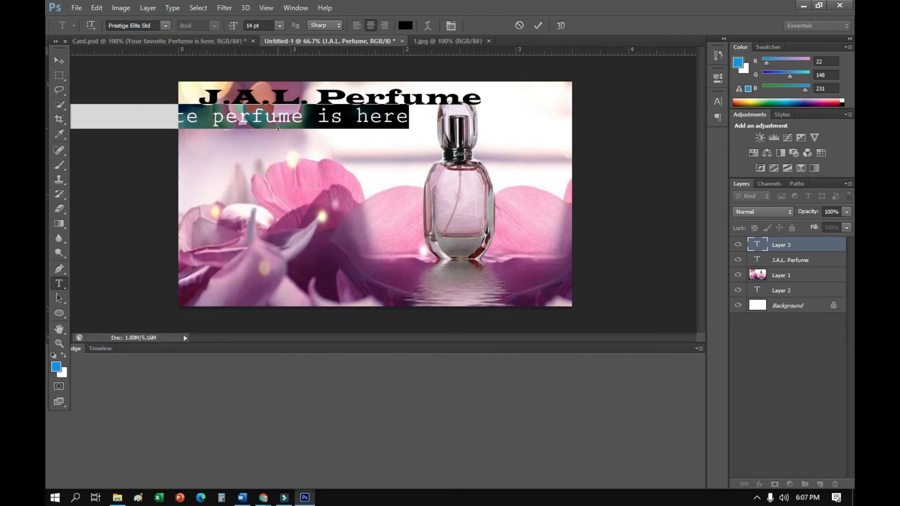
click(59, 60)
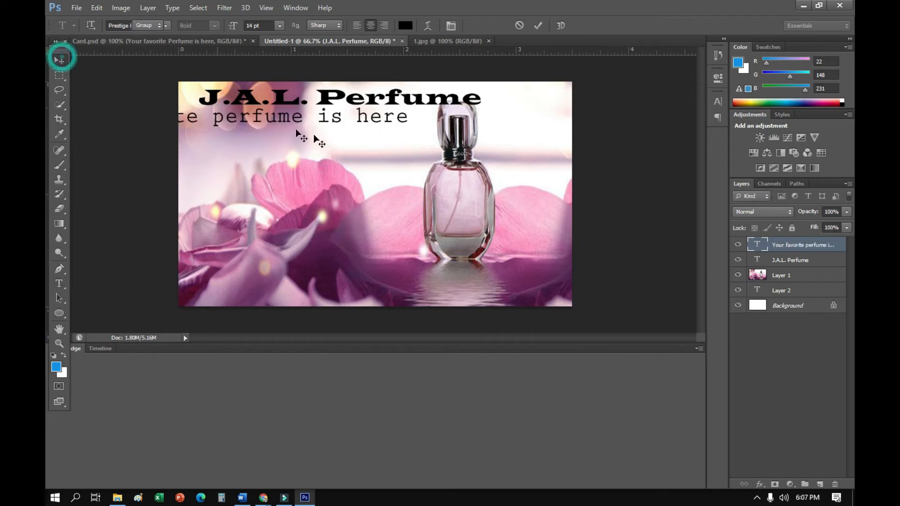
Move the tagline fully onto the card below the title and set its text size to 10 pt
drag(343, 133, 506, 140)
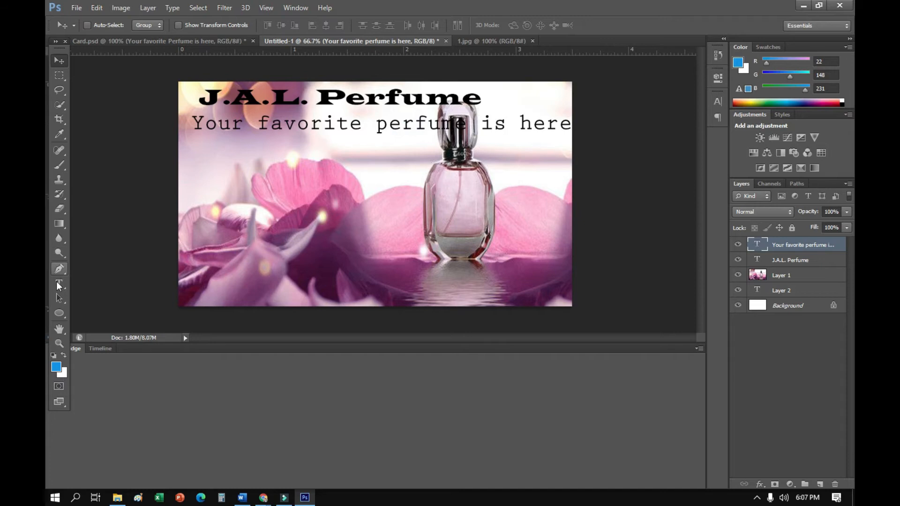
click(59, 283)
click(252, 126)
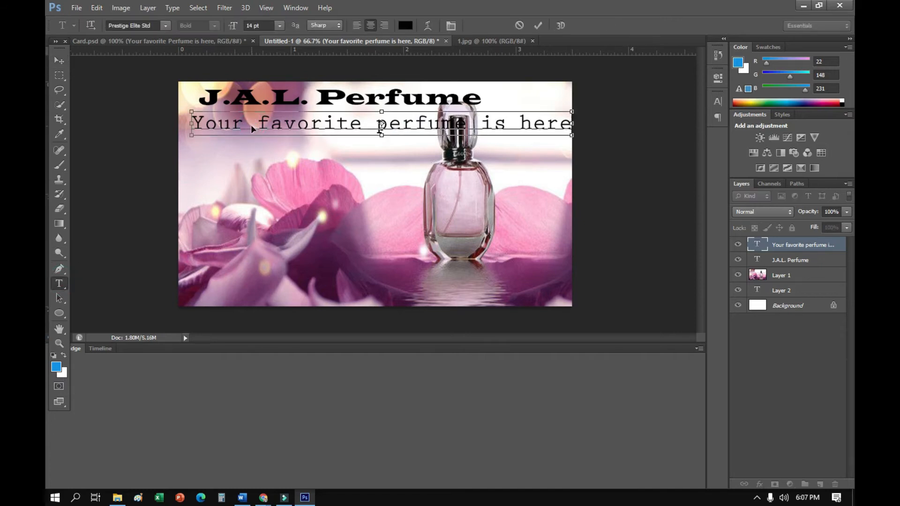
key(ctrl+a)
click(279, 25)
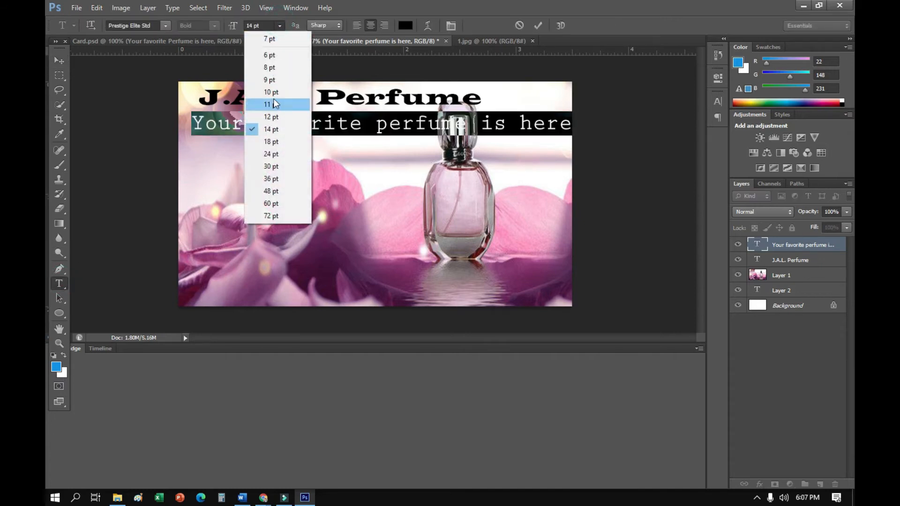
click(275, 91)
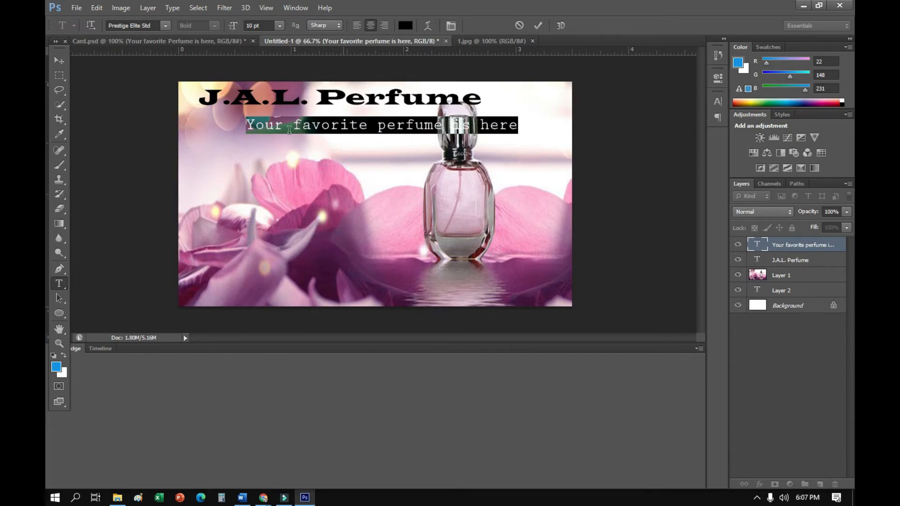
Change the tagline to “Your favorite perfume is here.” with quotation marks and a period, and shift it left beneath the title
click(259, 124)
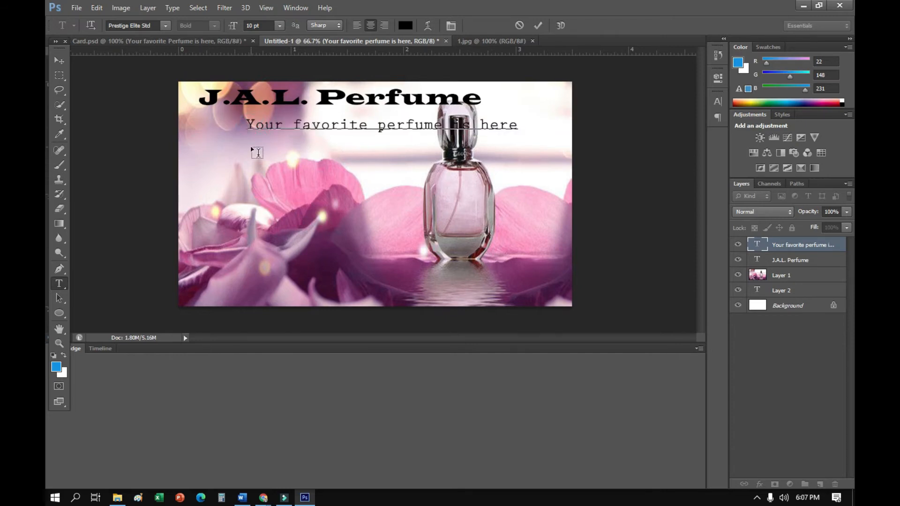
text(")
click(522, 125)
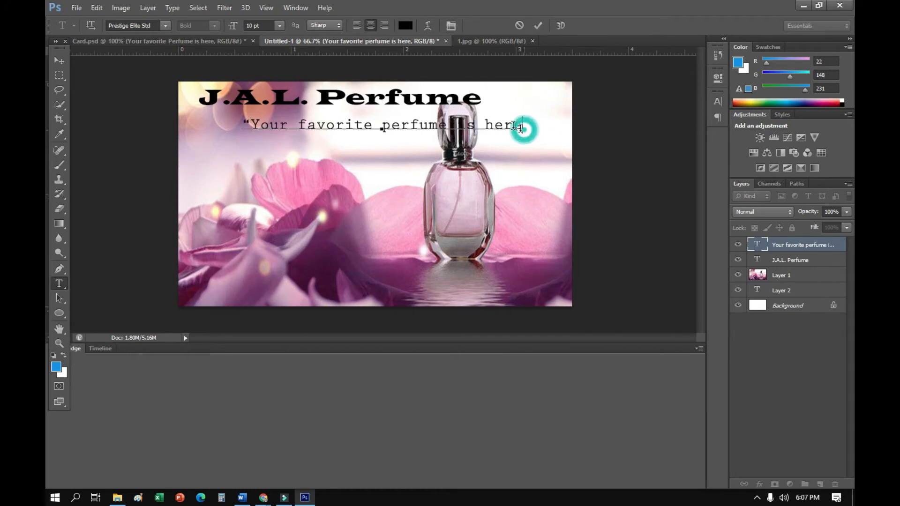
text(.")
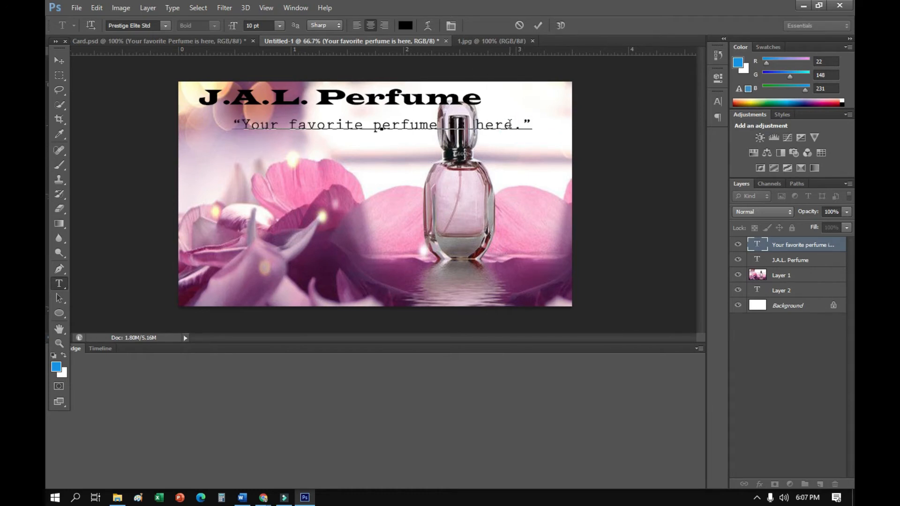
click(59, 60)
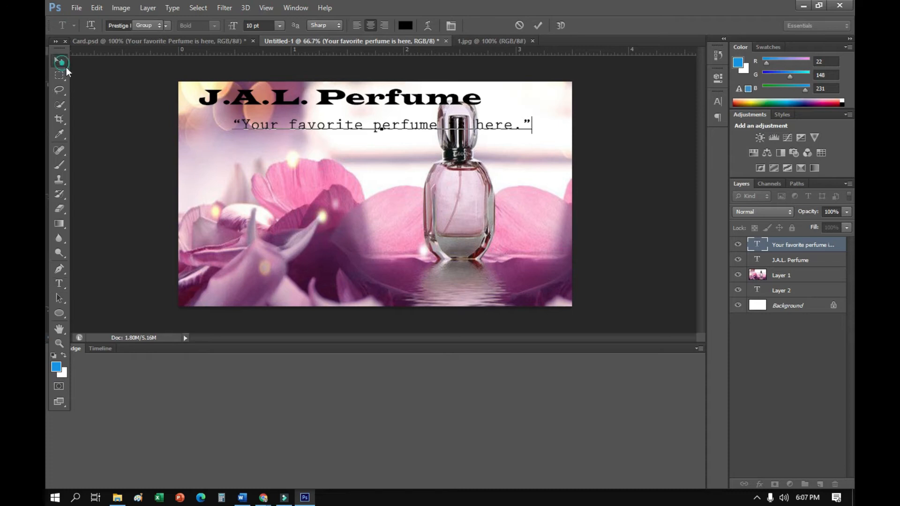
drag(330, 132, 254, 126)
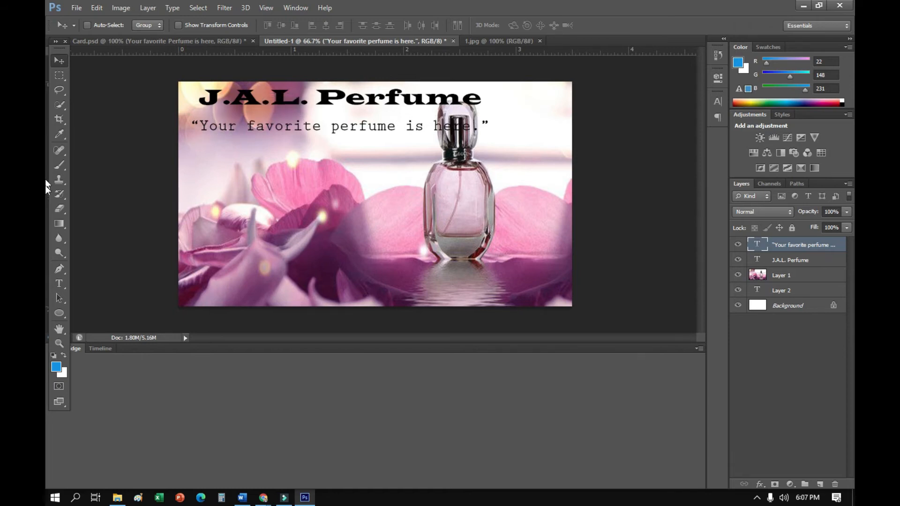
Set the whole tagline to 8 pt and move it directly under the title, aligned with the title's left edge
click(59, 283)
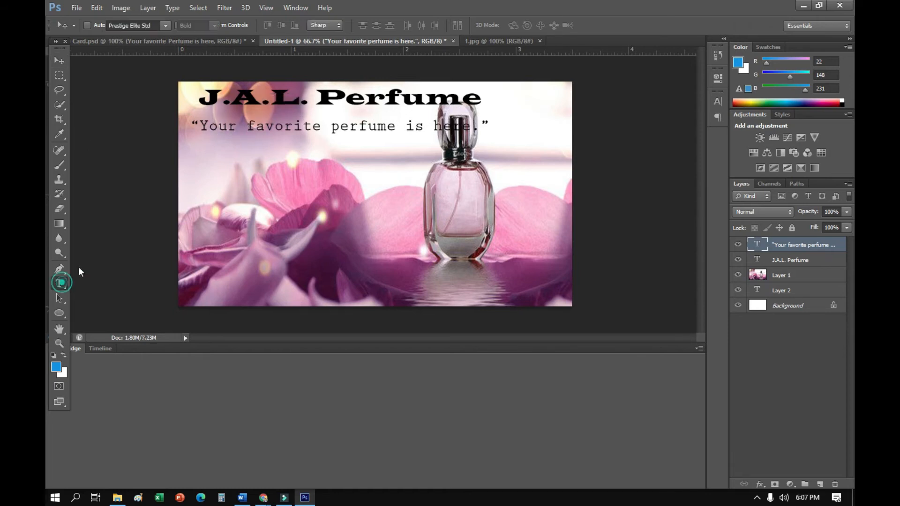
click(323, 130)
key(ctrl+a)
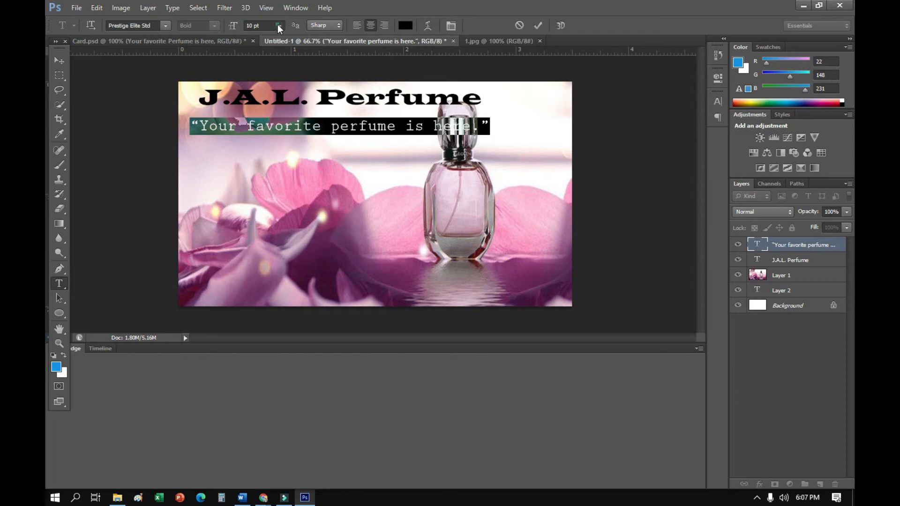
click(278, 25)
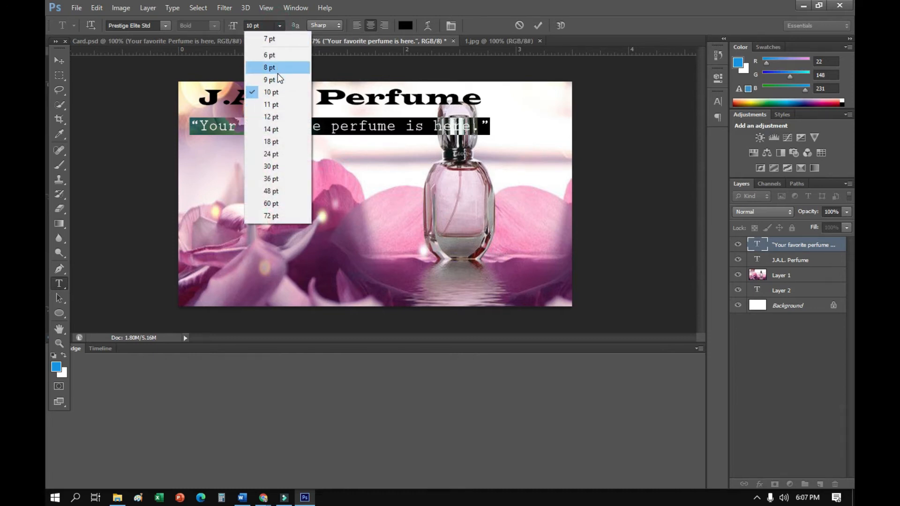
click(278, 73)
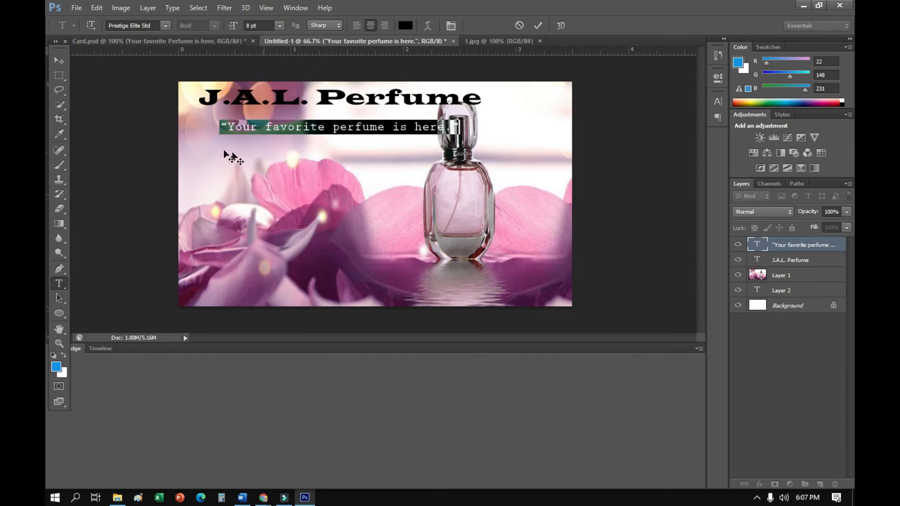
click(59, 60)
drag(244, 117, 227, 120)
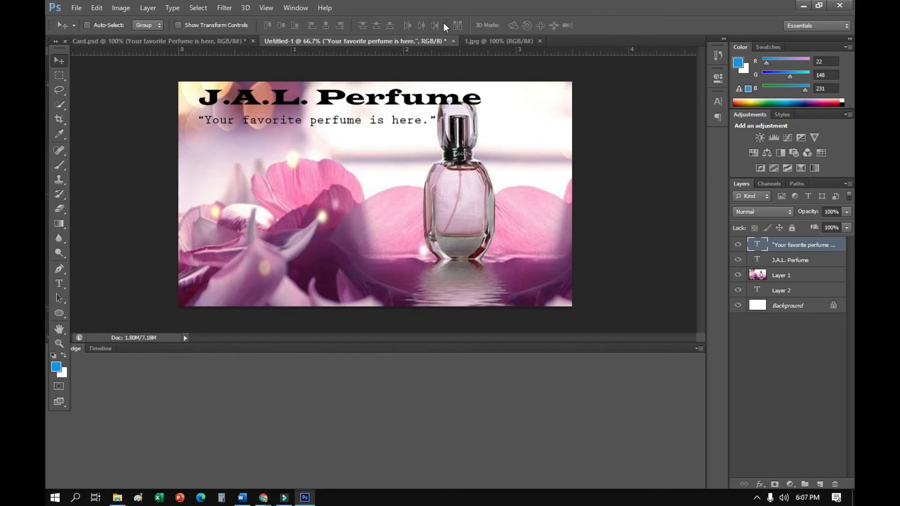
In Card.psd, select the name text layer and copy the person's full name from it
click(228, 42)
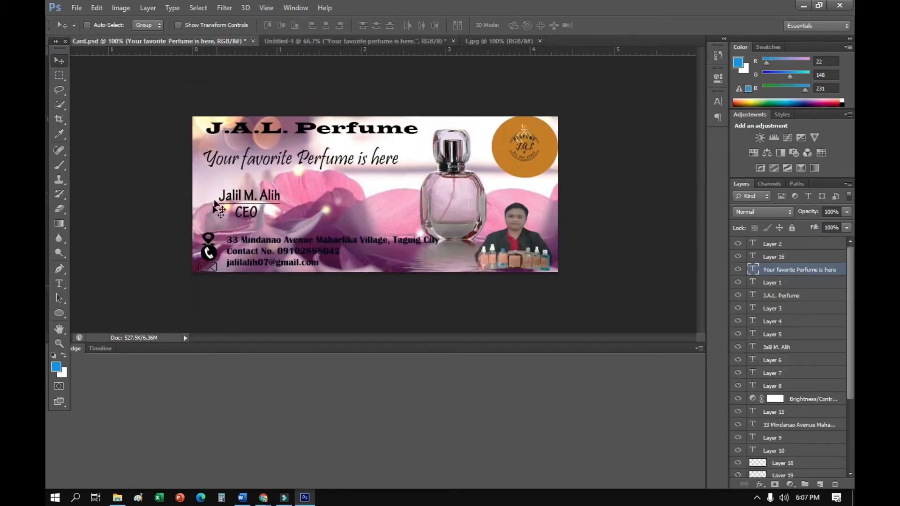
click(387, 40)
click(224, 41)
scroll(754, 373, down, 3)
scroll(778, 380, up, 3)
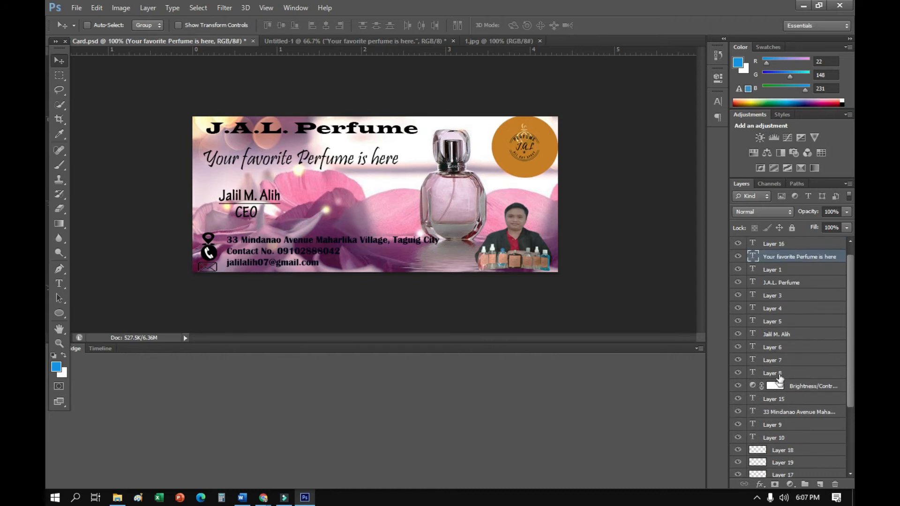
click(771, 350)
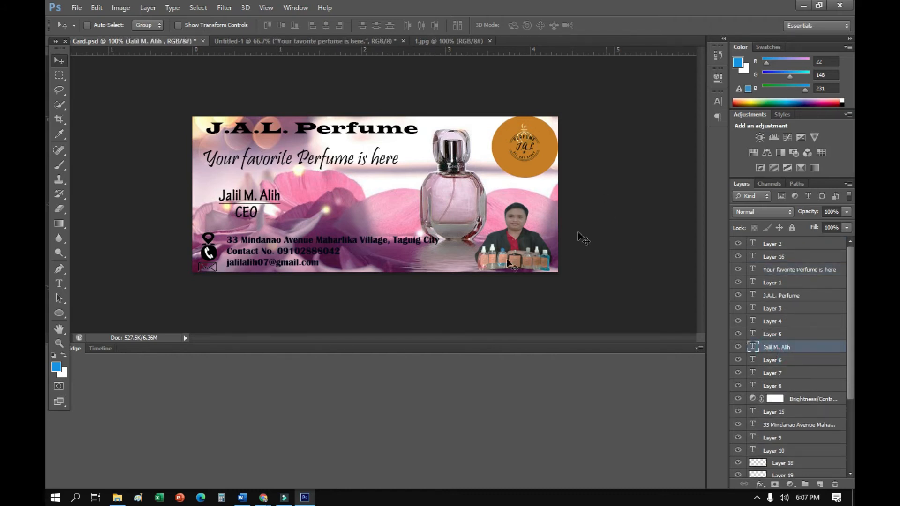
click(60, 284)
drag(219, 191, 308, 196)
key(ctrl+c)
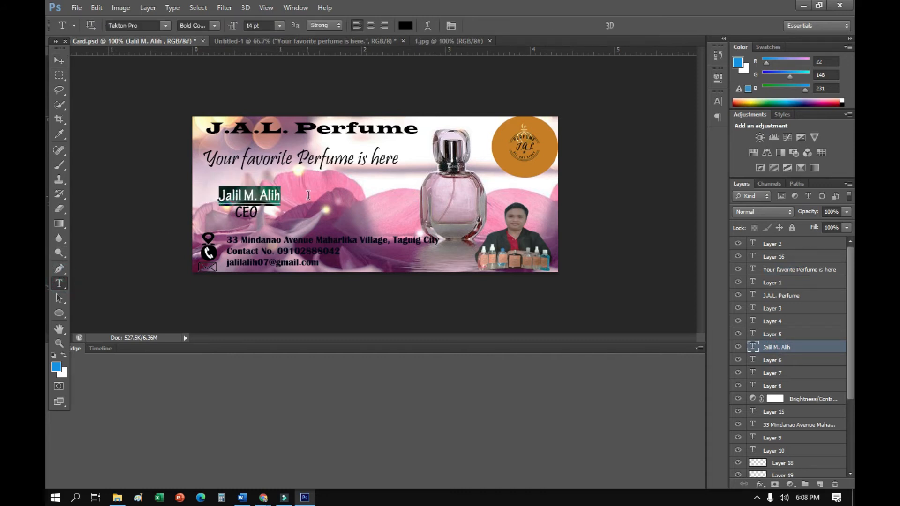
Paste the copied name into a new text layer below the tagline on the Untitled-1 card
click(312, 41)
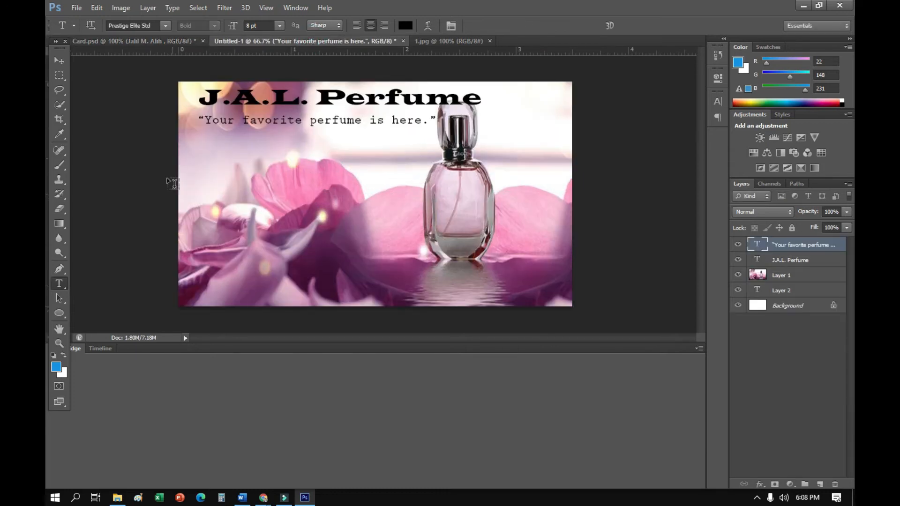
click(209, 162)
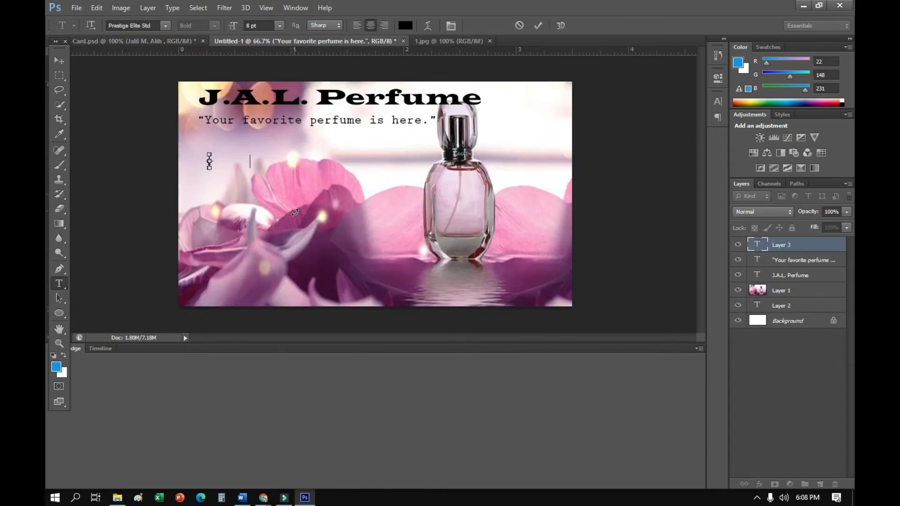
key(ctrl+v)
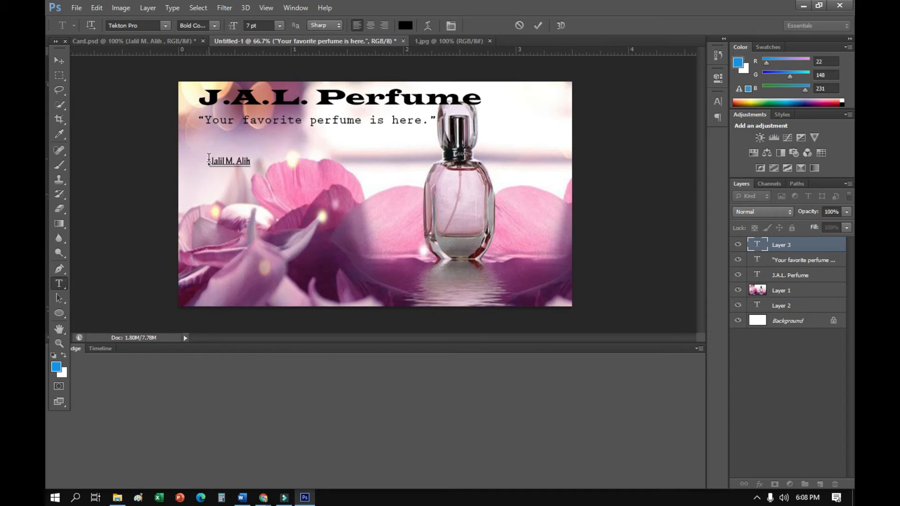
Set the pasted name to 14 pt and move it slightly lower on the card
drag(209, 158, 274, 159)
click(279, 26)
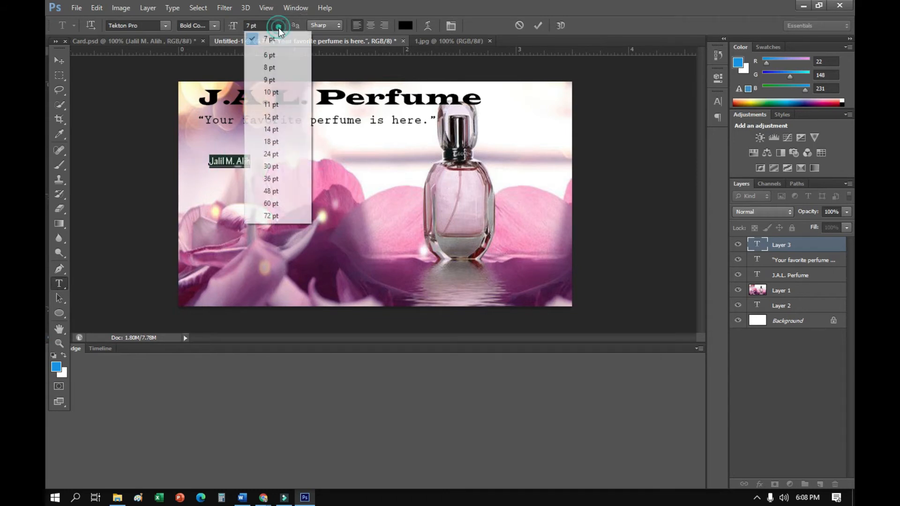
click(263, 128)
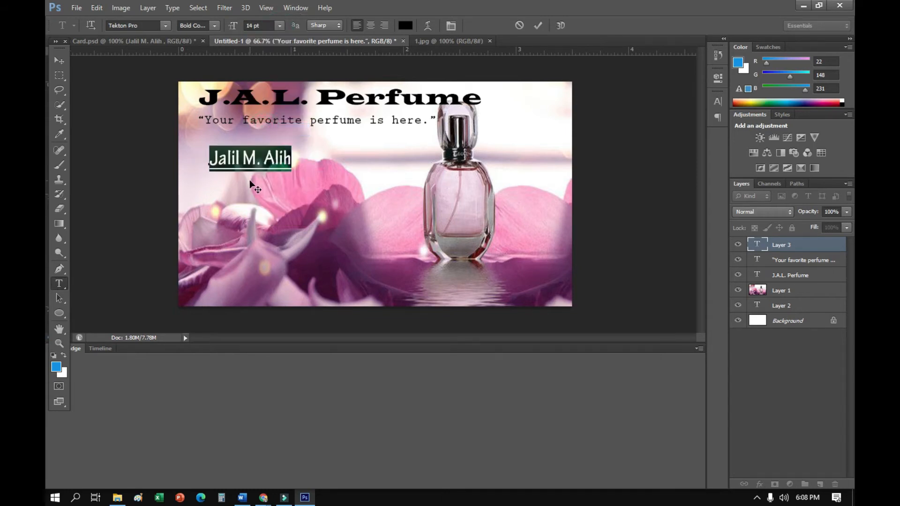
click(58, 60)
drag(257, 169, 254, 194)
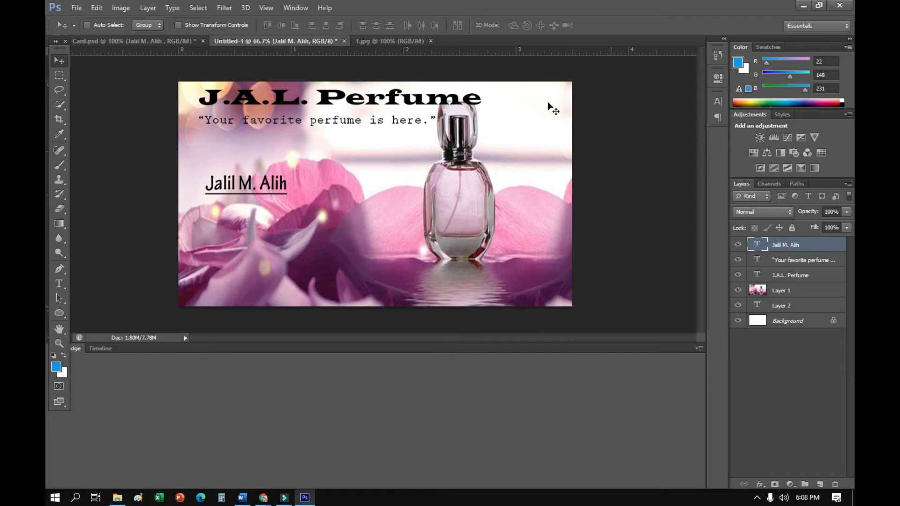
In Card.psd, select the "CEO" text layer and copy its text from beneath the name
click(391, 42)
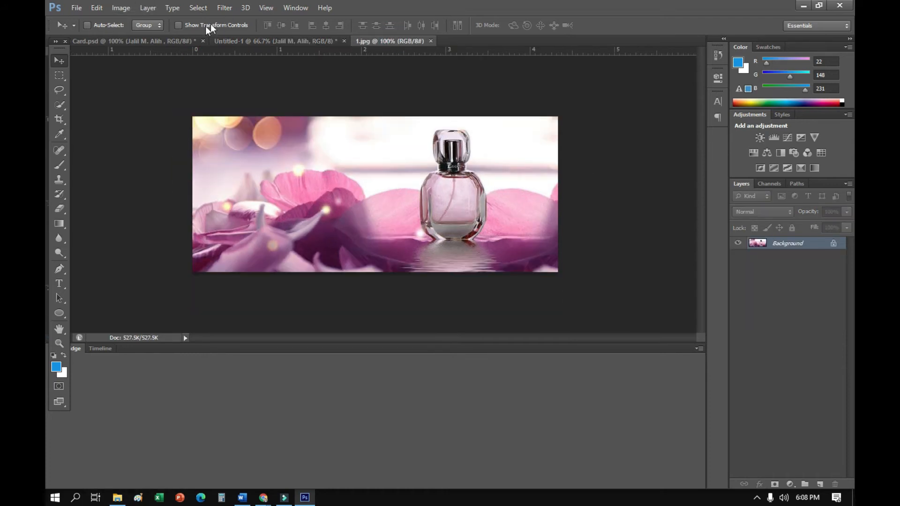
click(173, 42)
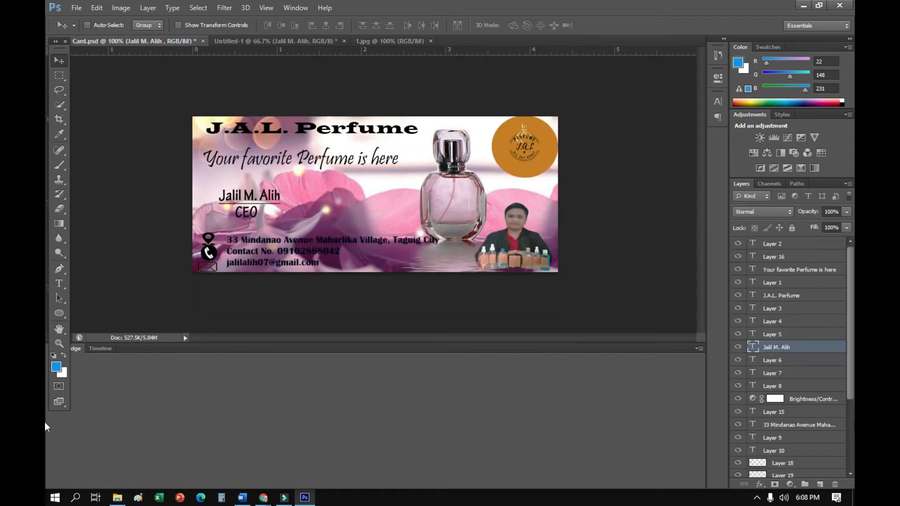
scroll(784, 461, down, 4)
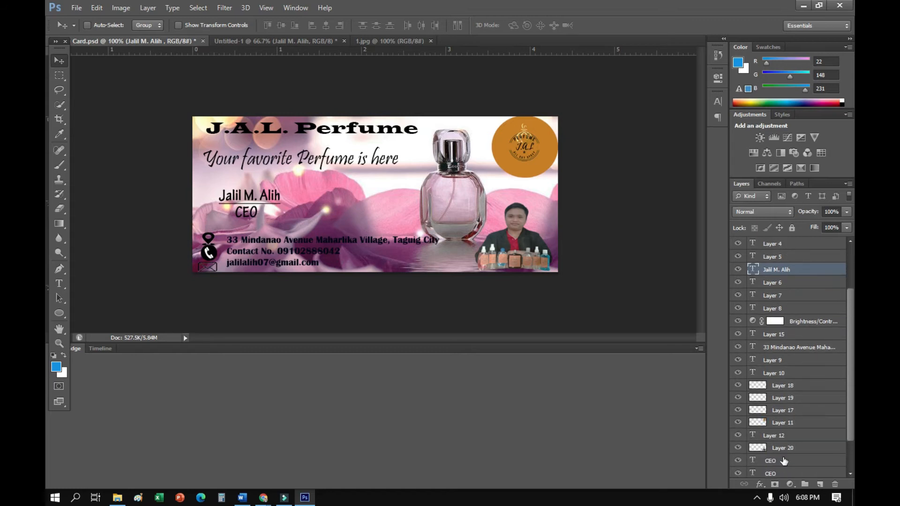
click(778, 461)
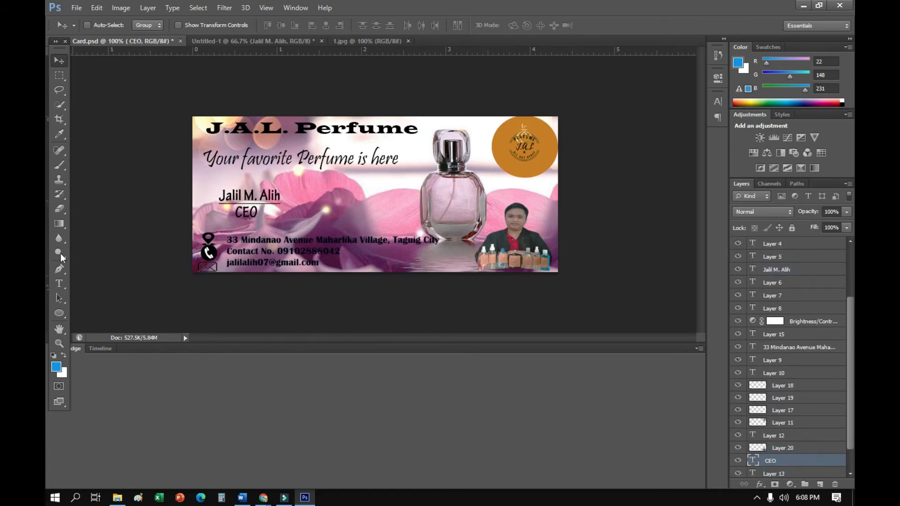
click(60, 283)
click(225, 208)
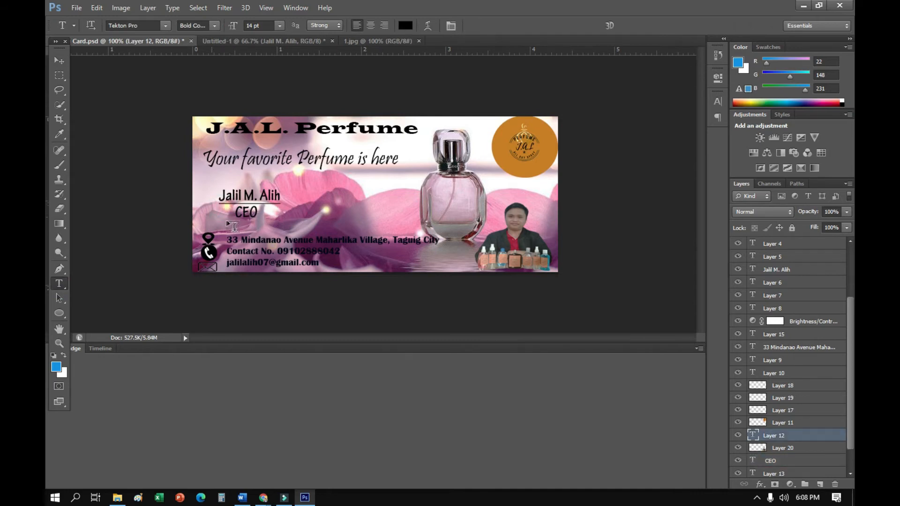
click(236, 212)
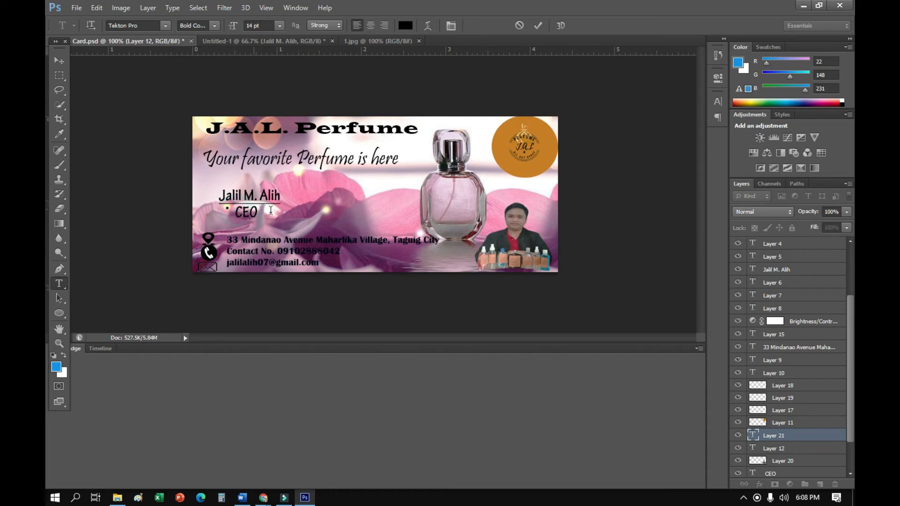
click(761, 436)
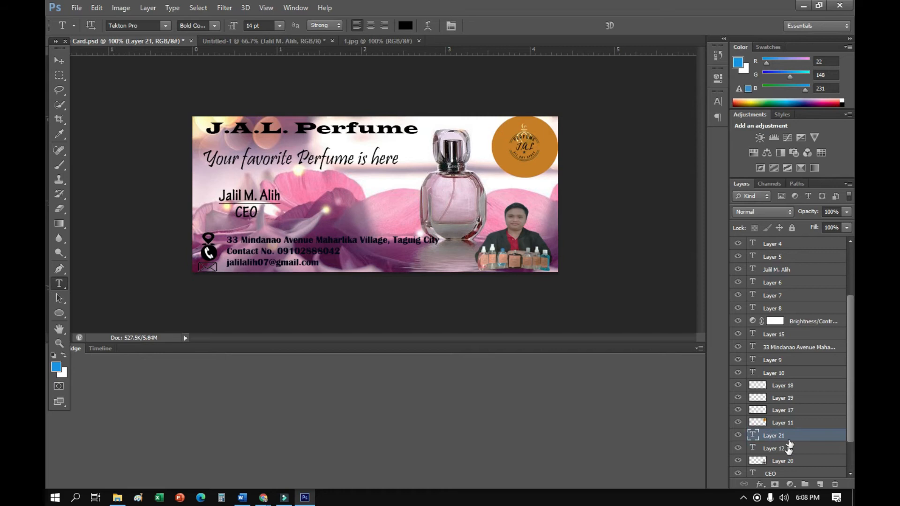
scroll(785, 413, down, 1)
click(776, 464)
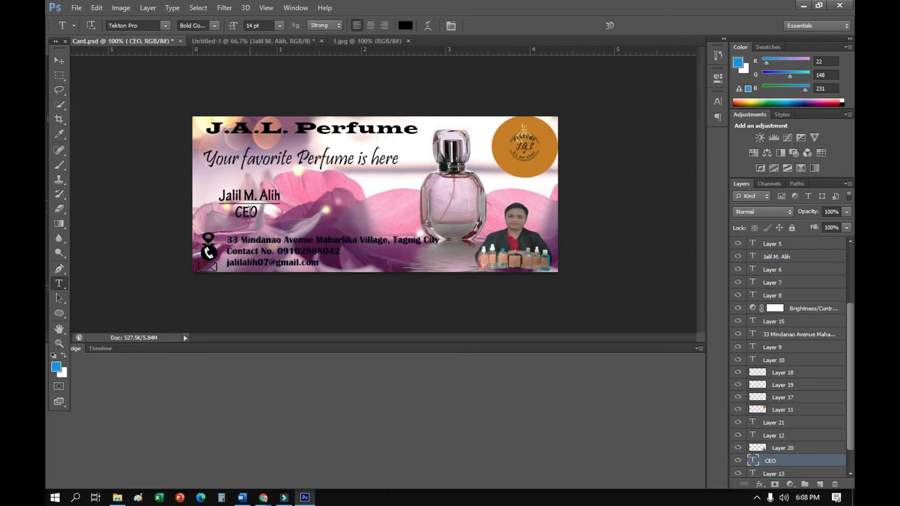
drag(236, 213, 267, 215)
key(ctrl+c)
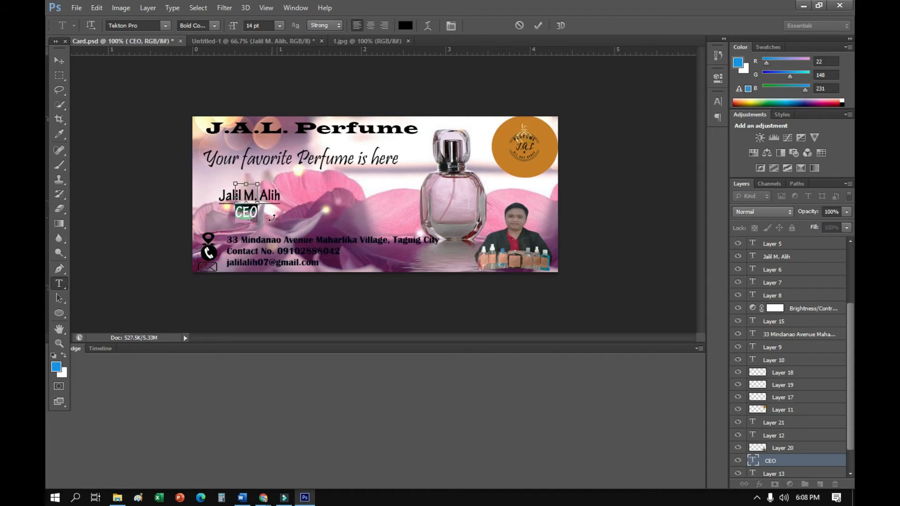
Paste the copied "CEO" into a new text layer just below the name on the Untitled-1 card
click(227, 41)
click(225, 204)
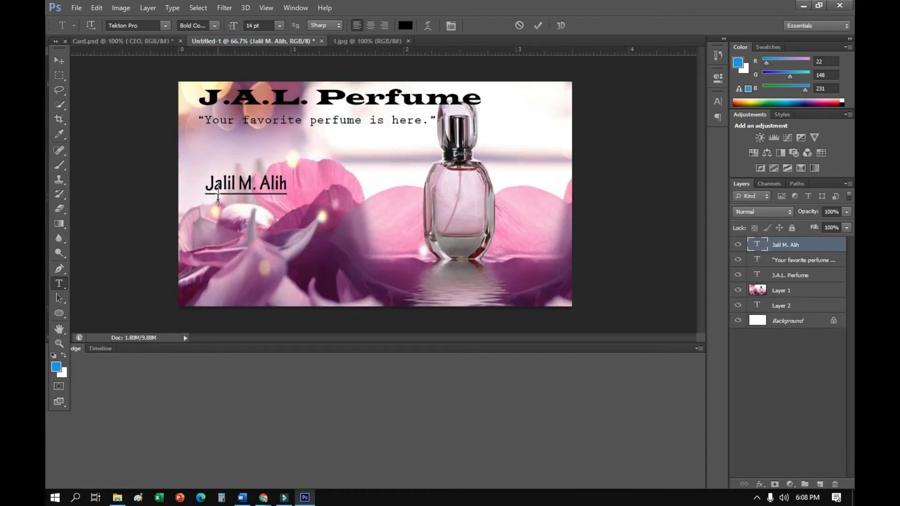
key(ctrl+v)
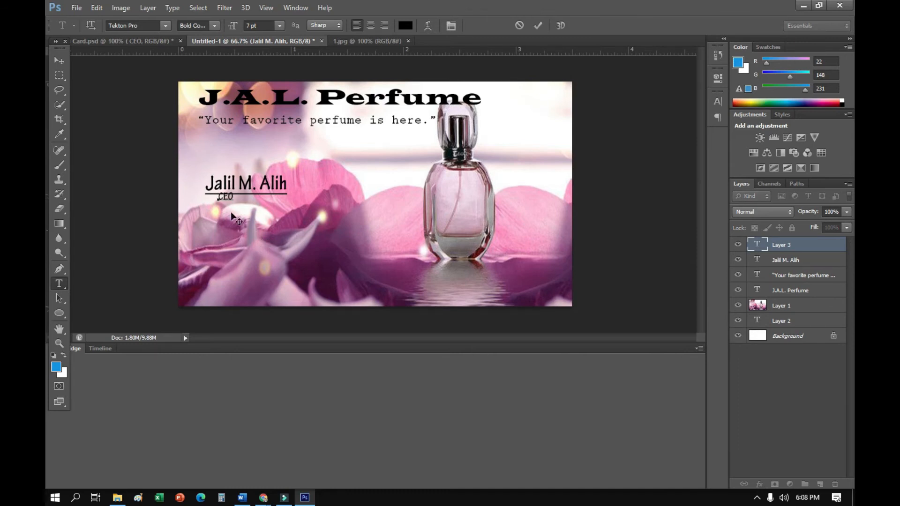
Set the pasted "CEO" text to 14 pt and move it slightly lower, beneath the owner's name
double_click(231, 197)
click(278, 25)
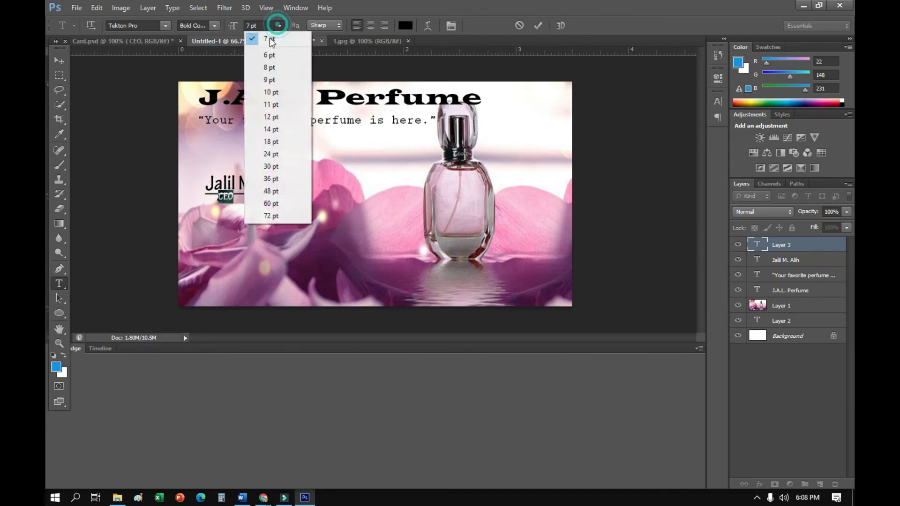
click(267, 129)
click(59, 60)
drag(233, 197, 236, 217)
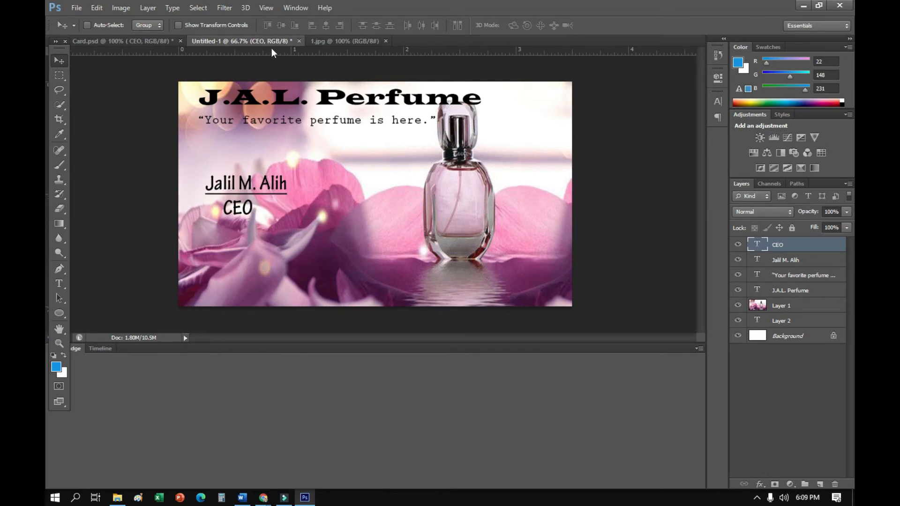
In Card.psd, select the contact details text layer and copy its address, contact number and e-mail lines
click(150, 43)
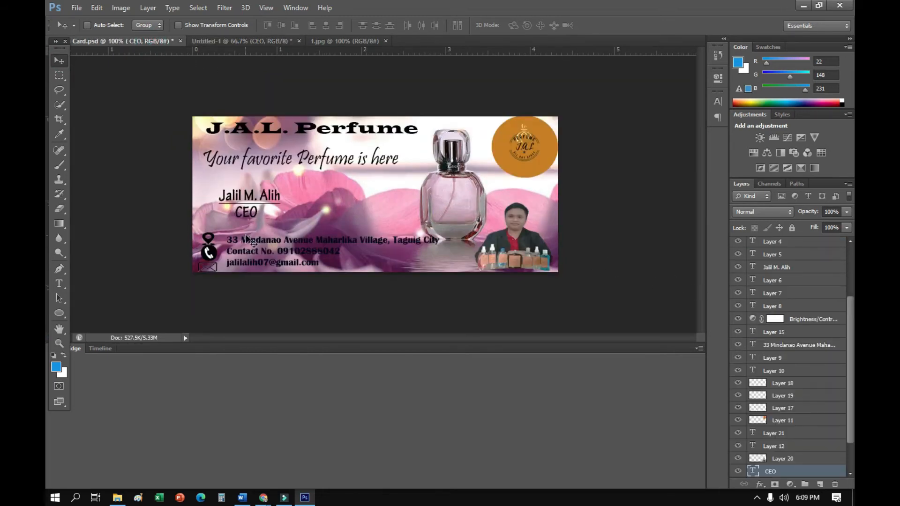
scroll(789, 422, down, 3)
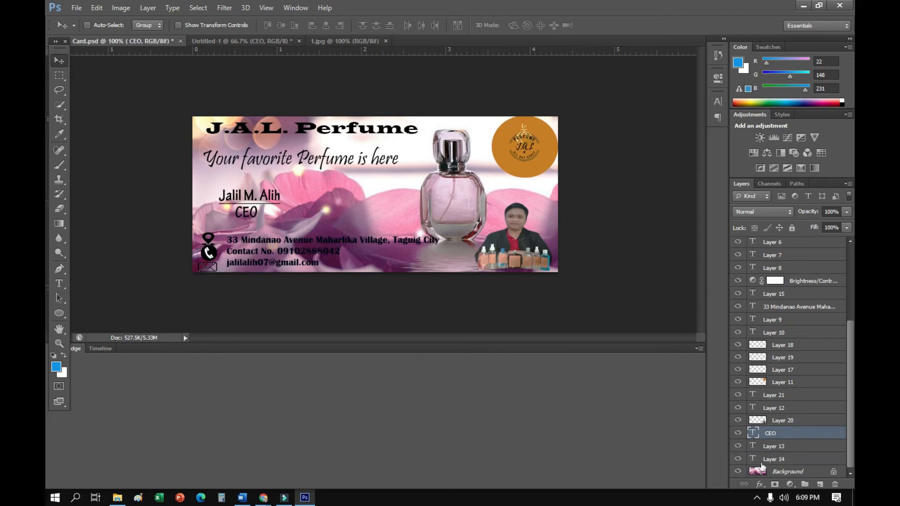
click(779, 309)
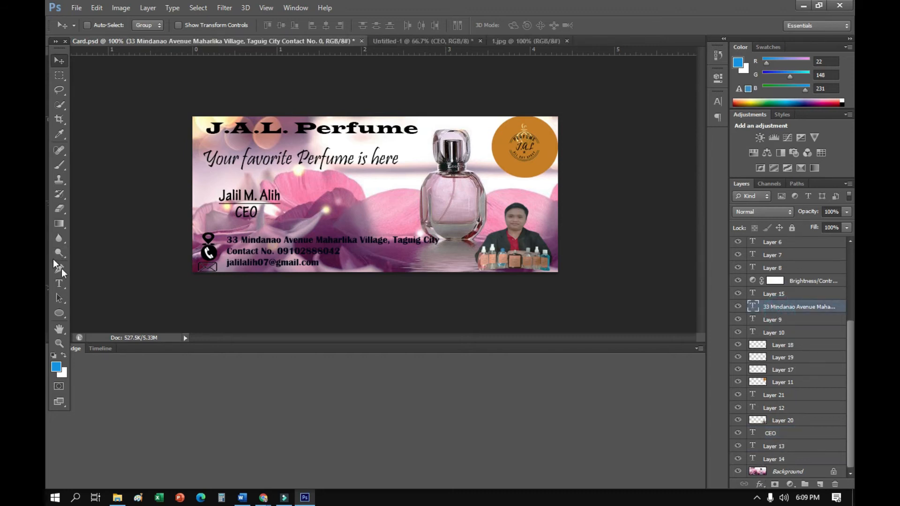
click(59, 283)
mouse_move(219, 228)
mouse_down()
mouse_move(356, 255)
mouse_move(290, 234)
mouse_move(230, 242)
mouse_up()
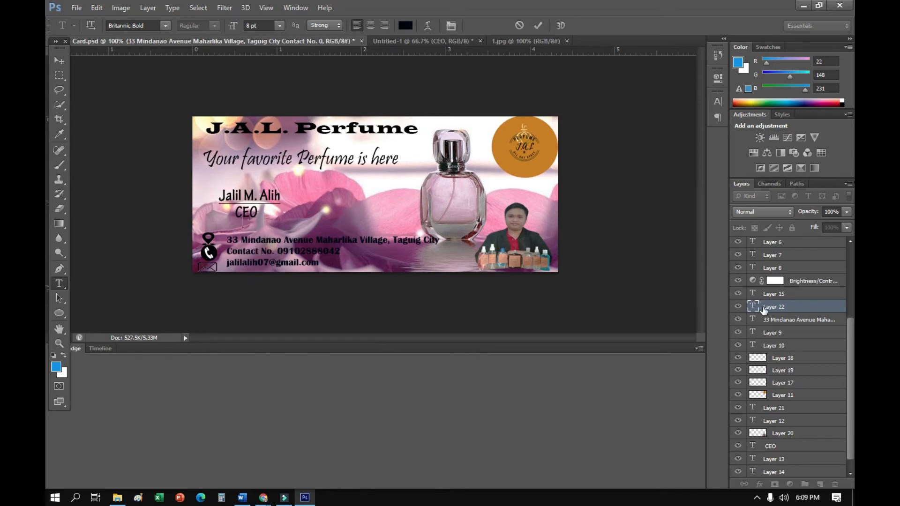
click(774, 320)
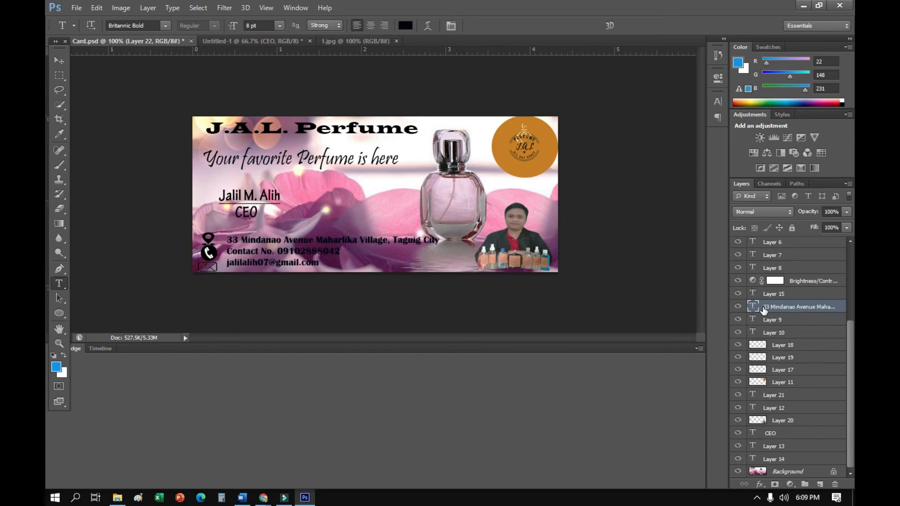
click(229, 239)
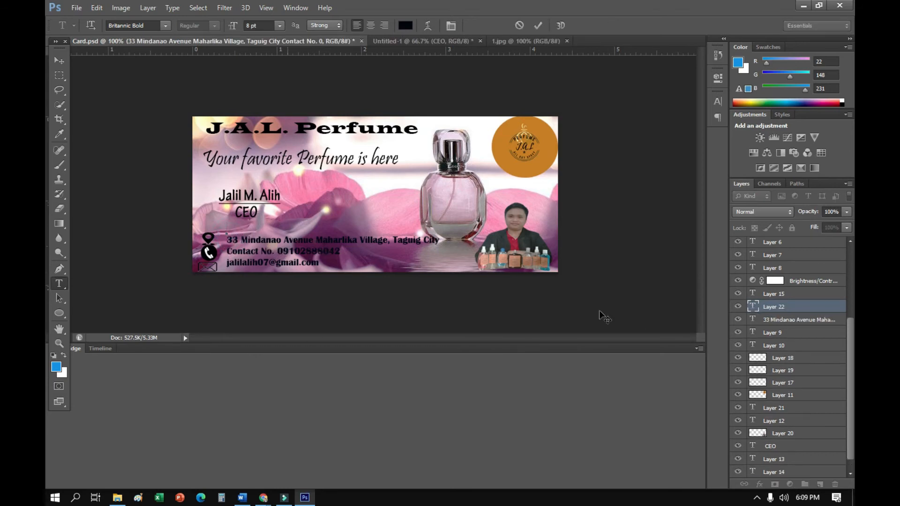
click(774, 320)
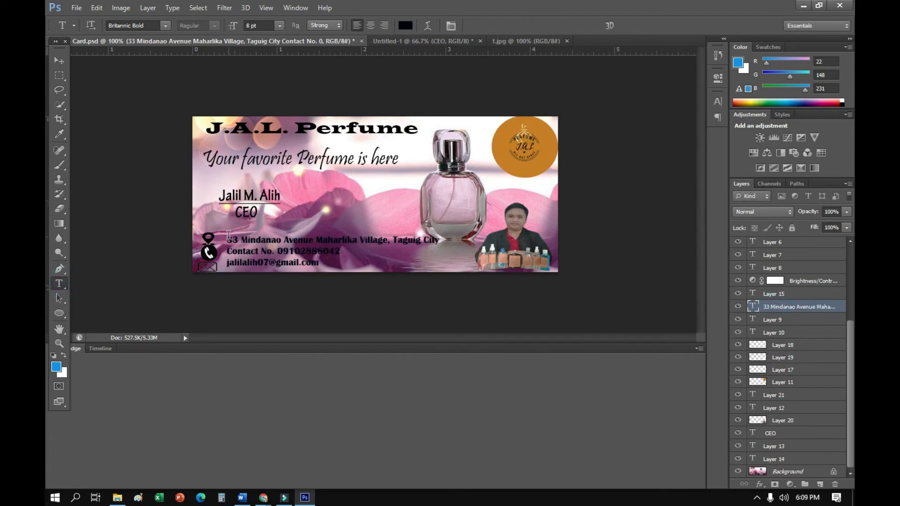
drag(228, 237, 384, 271)
key(ctrl+c)
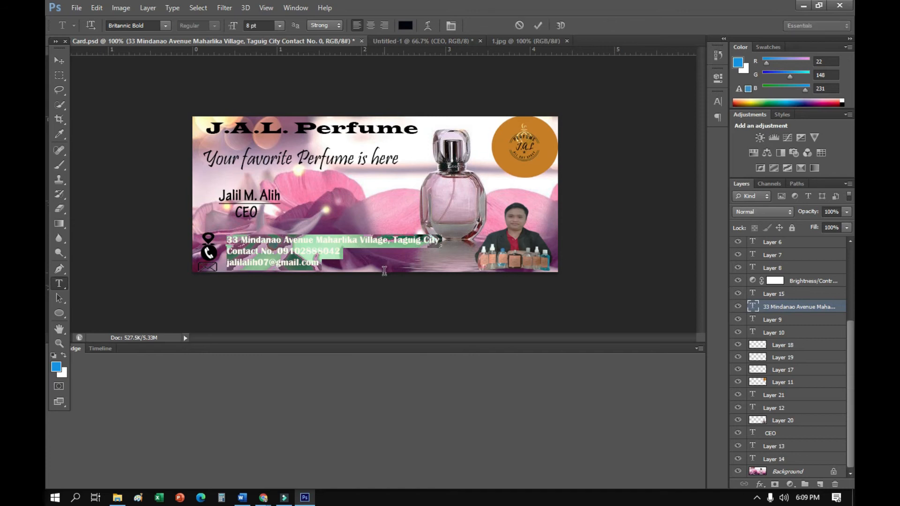
Paste the copied contact details into a new text layer below "CEO" on the Untitled-1 card
click(388, 44)
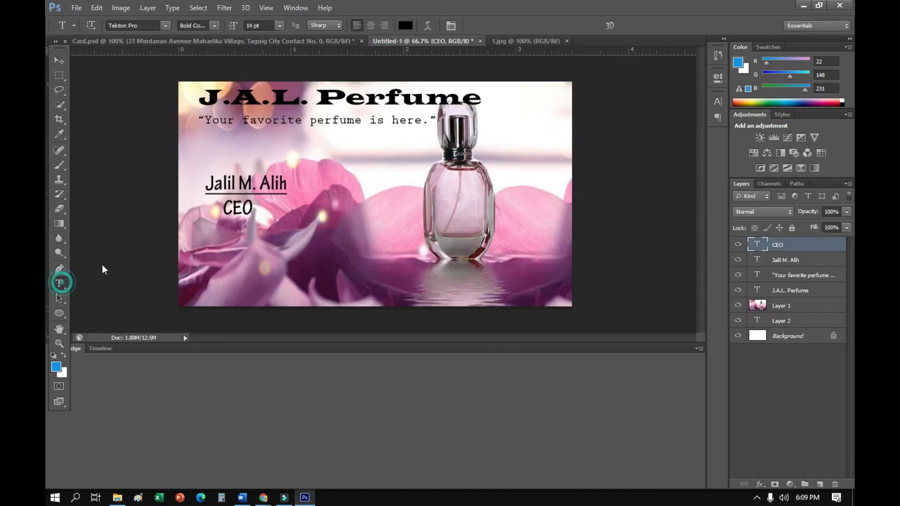
click(201, 236)
key(ctrl+v)
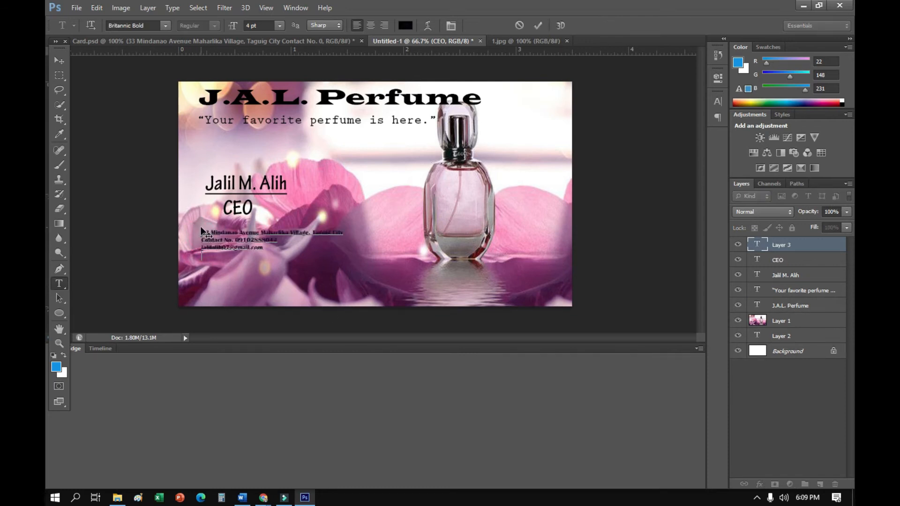
Set the pasted contact details to 8 pt and move the block down near the card's lower edge
drag(202, 232, 312, 249)
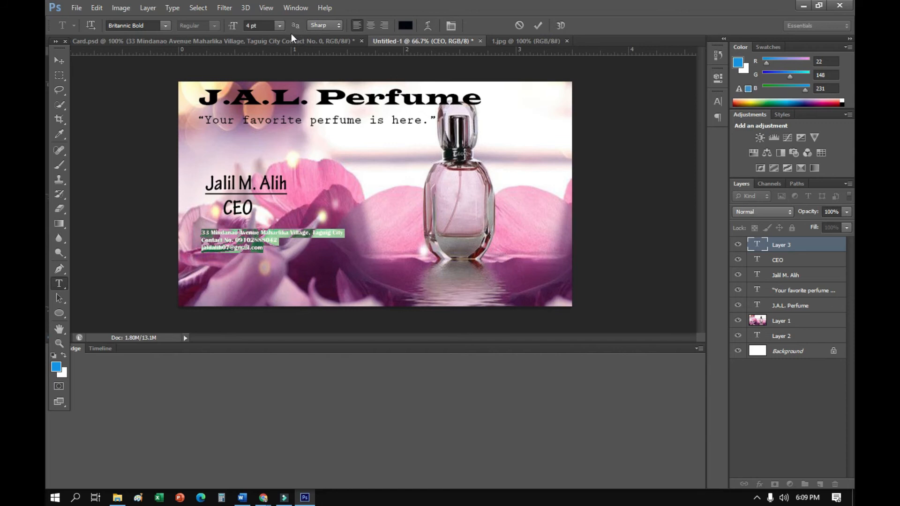
click(280, 27)
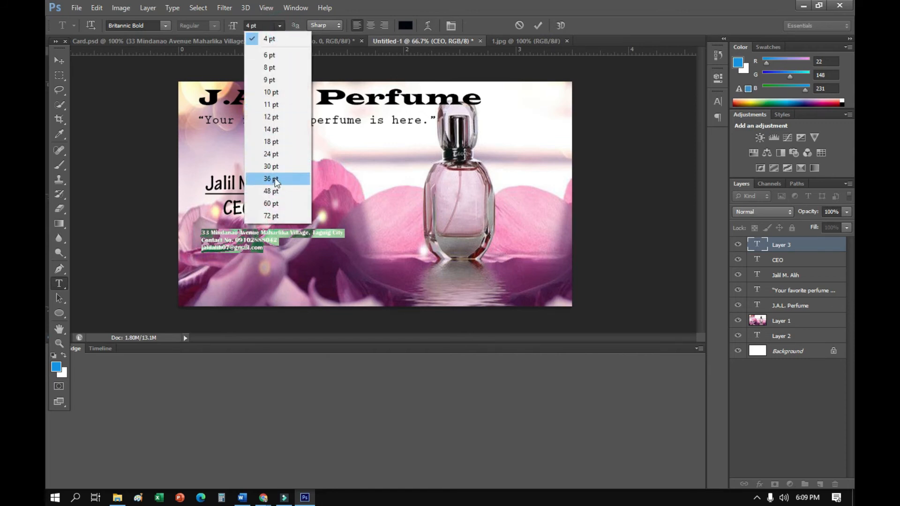
click(290, 142)
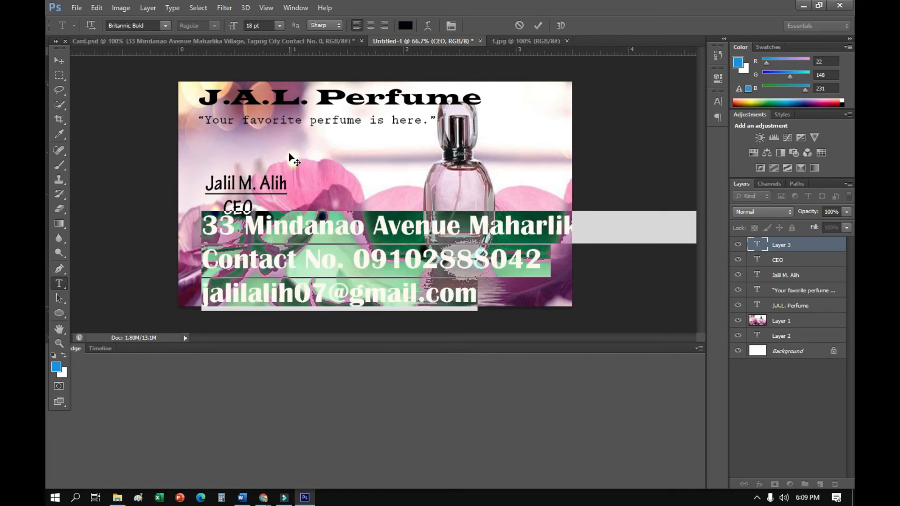
click(280, 26)
click(273, 69)
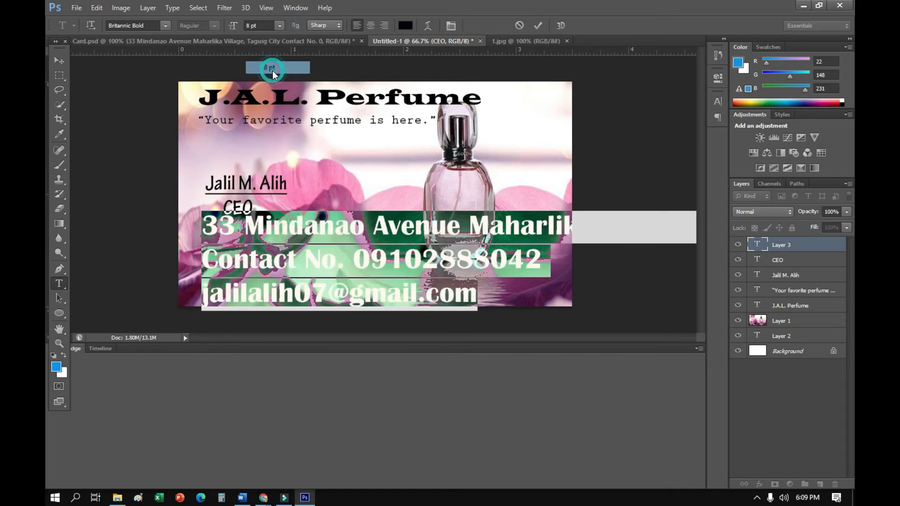
click(279, 26)
click(277, 56)
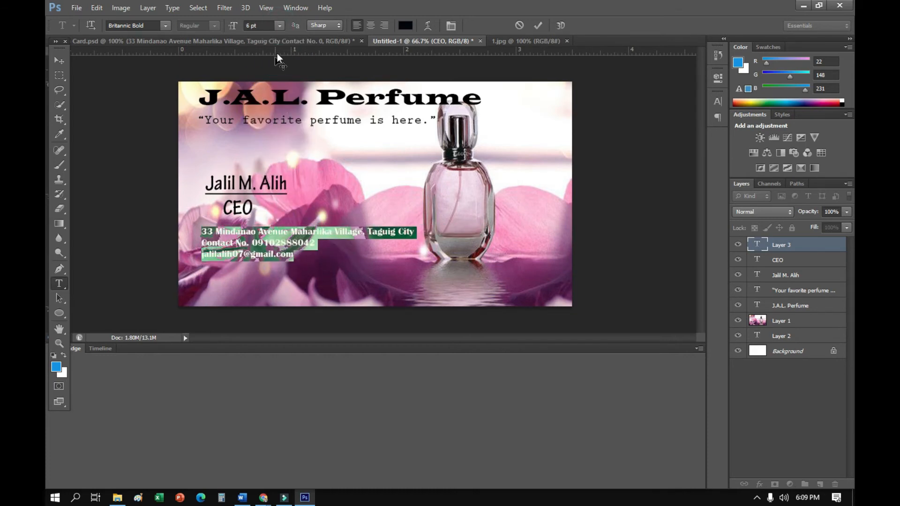
click(279, 26)
click(274, 68)
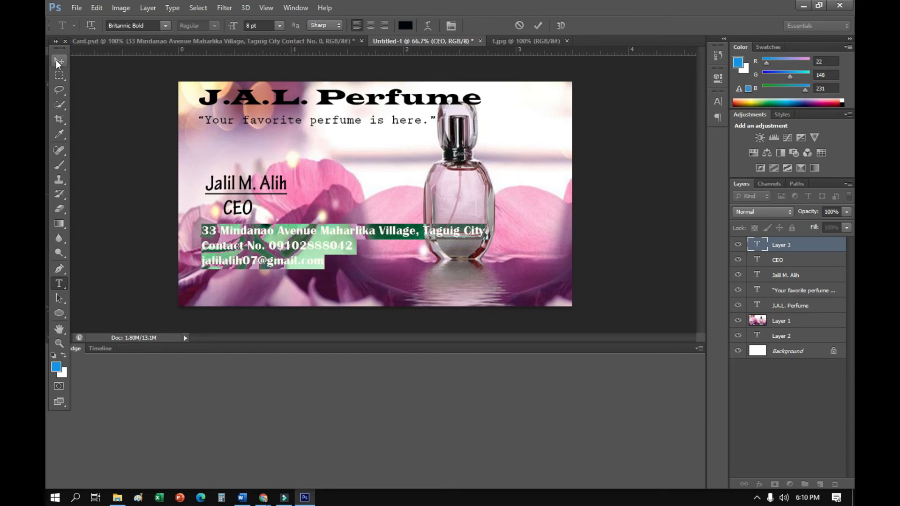
click(283, 237)
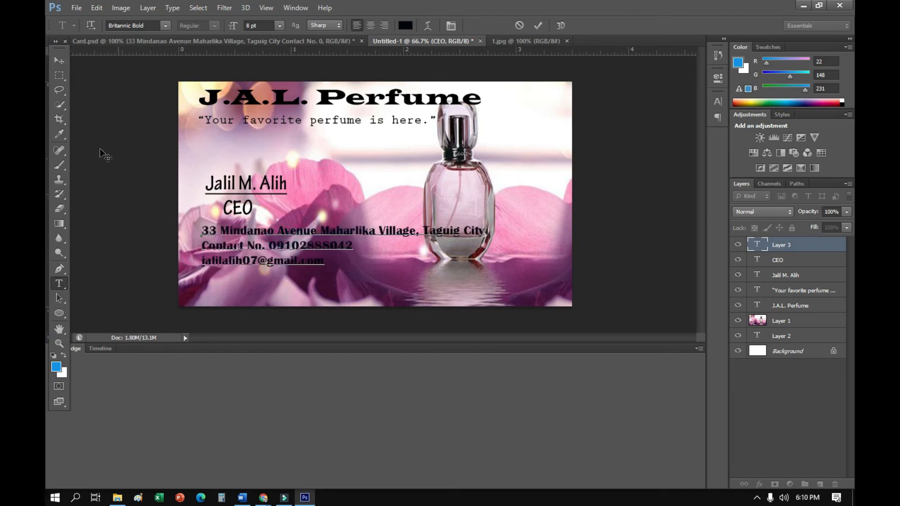
click(59, 61)
drag(233, 260, 240, 284)
Open the logo image 2.png from the Downloads folder
click(76, 8)
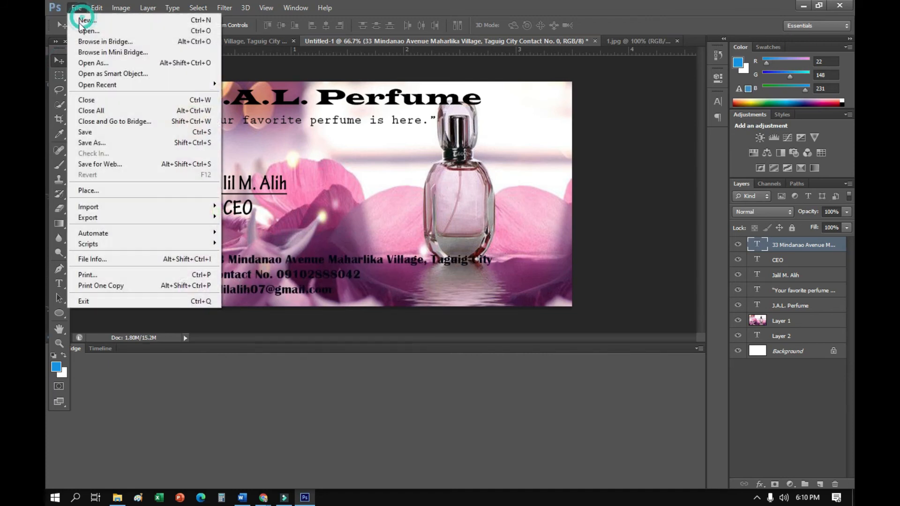
click(92, 30)
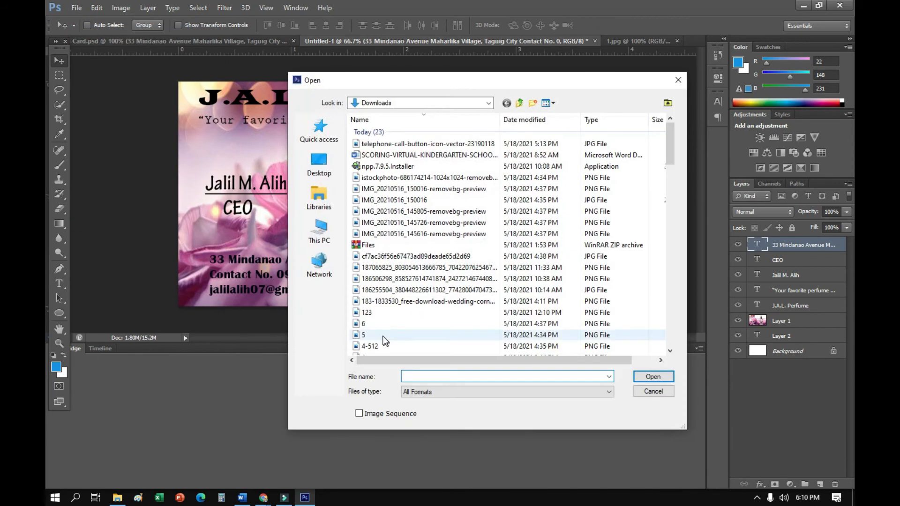
scroll(378, 282, down, 3)
click(379, 285)
click(653, 377)
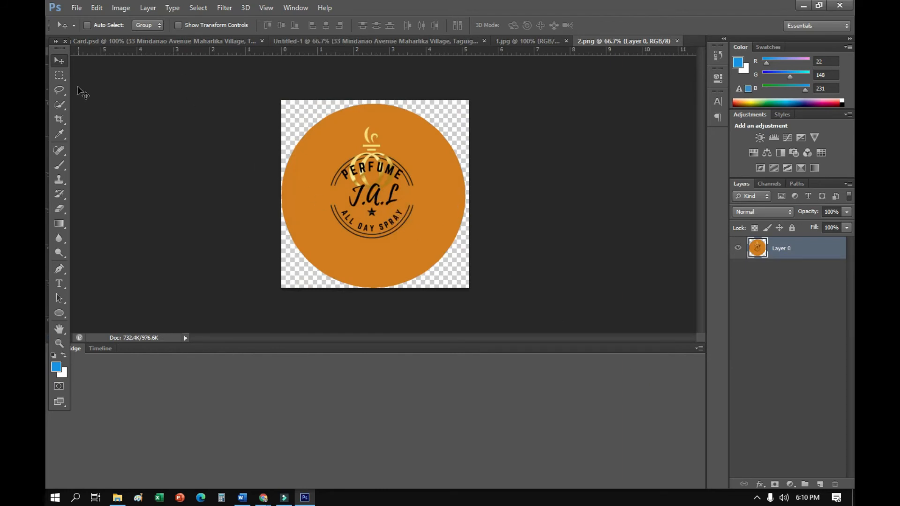
Bring the round orange logo from 2.png onto the Untitled-1 card as a new layer
drag(257, 181, 170, 44)
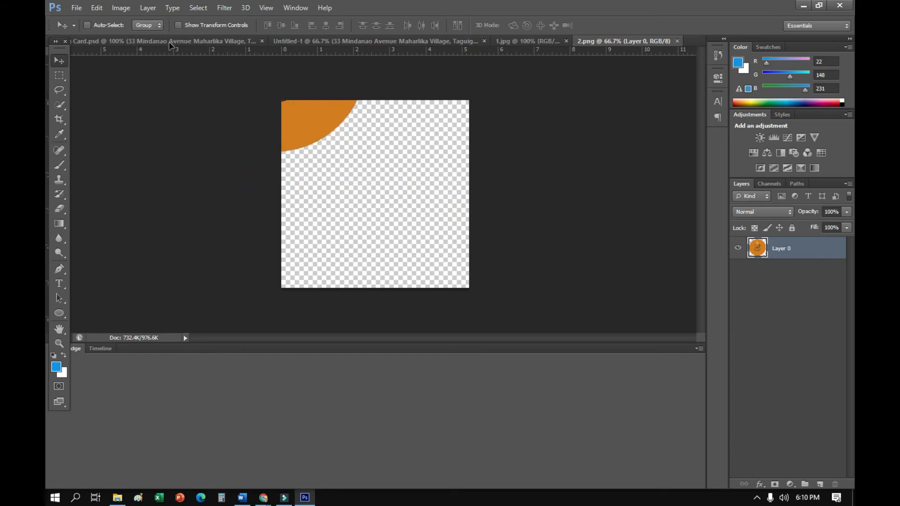
click(329, 42)
drag(329, 42, 353, 133)
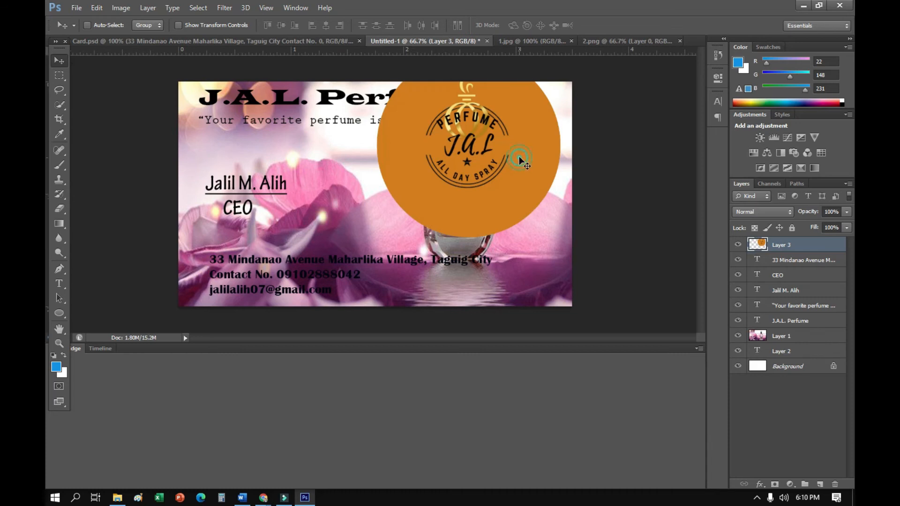
Try scaling the logo to about 51% width and 37% height in the card's upper-right corner
key(ctrl+t)
drag(559, 232, 492, 189)
drag(455, 158, 529, 146)
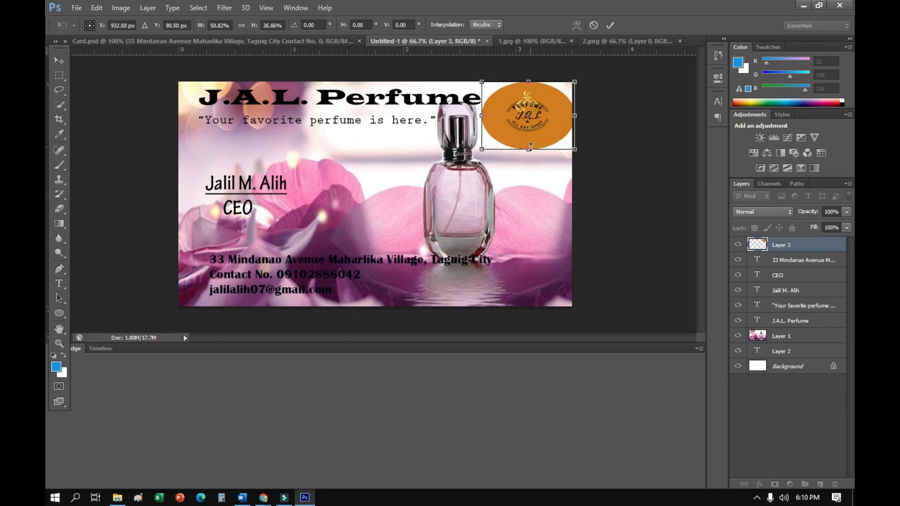
click(77, 7)
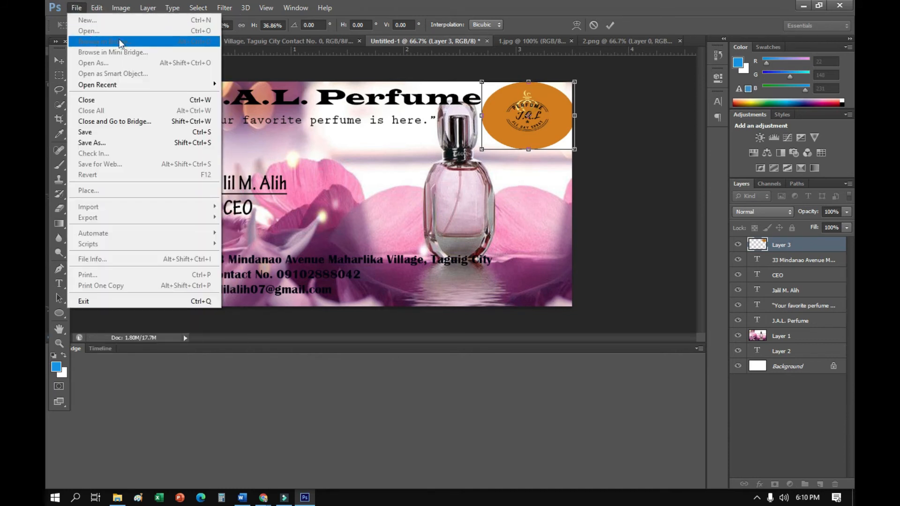
Close the source images 1.jpg and 2.png
click(549, 40)
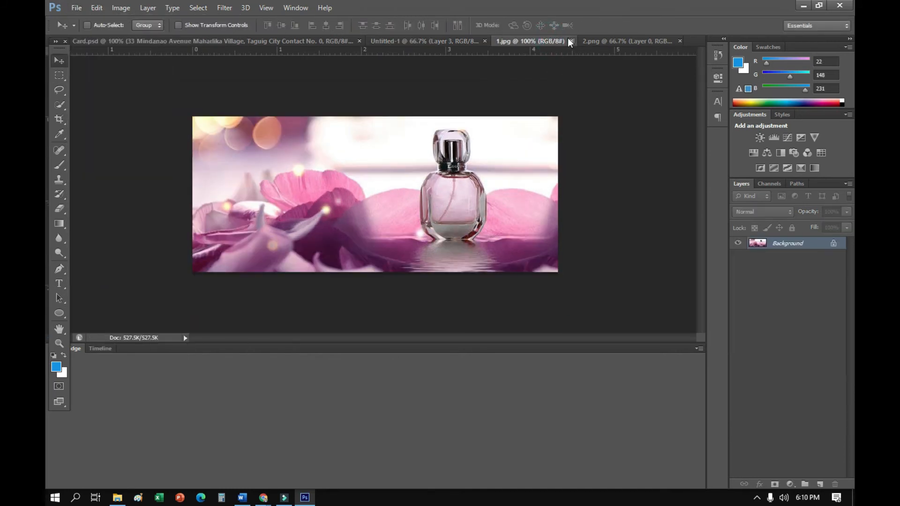
click(571, 41)
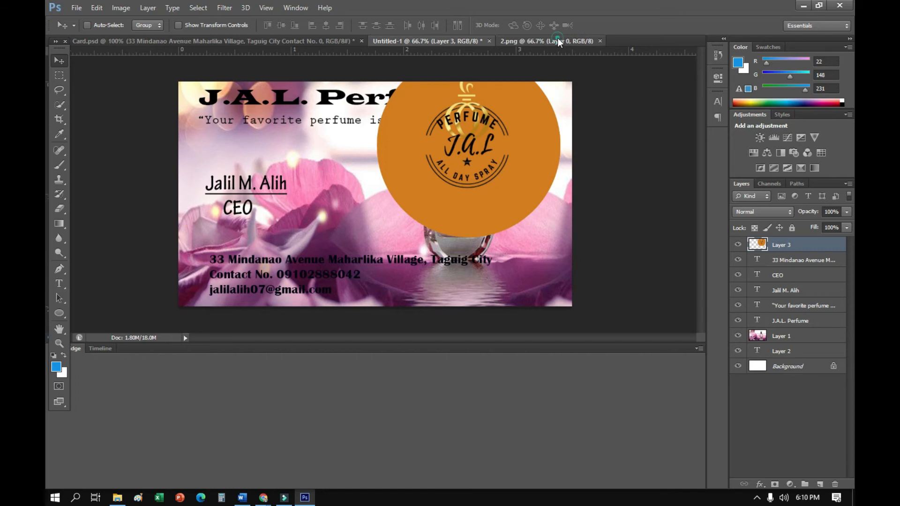
click(558, 41)
click(595, 40)
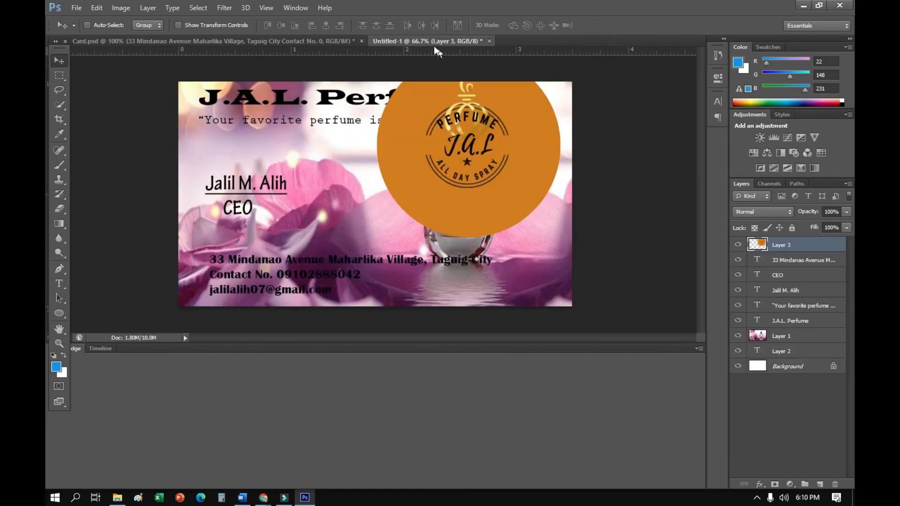
Open the location pin image 3.png from the Downloads folder
click(96, 7)
click(79, 10)
click(78, 10)
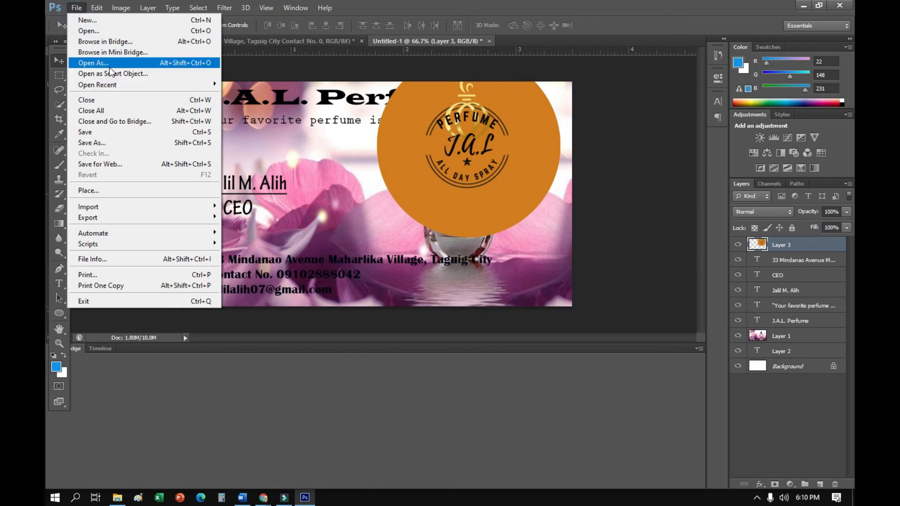
click(92, 31)
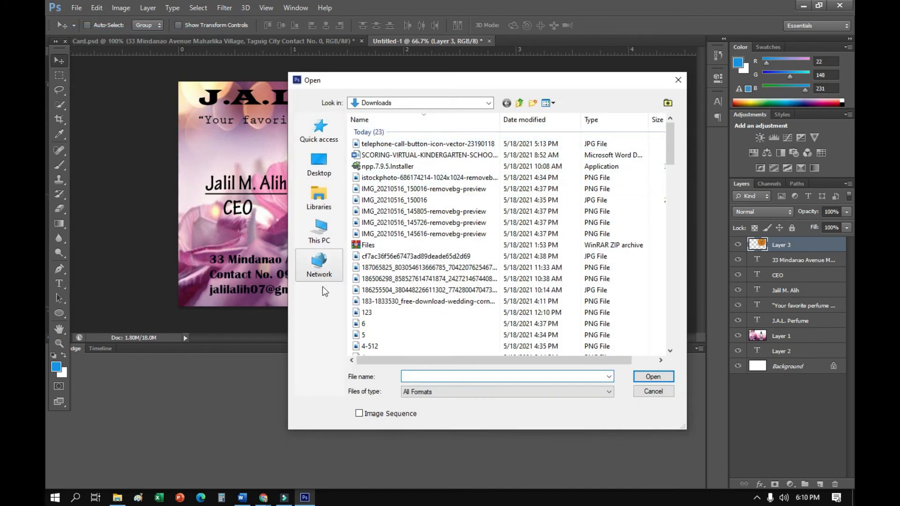
scroll(364, 220, down, 4)
click(364, 208)
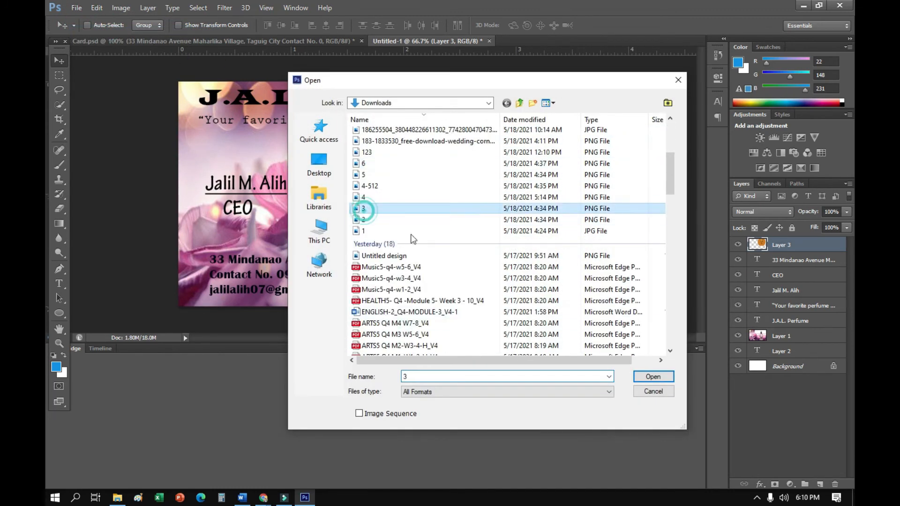
click(653, 376)
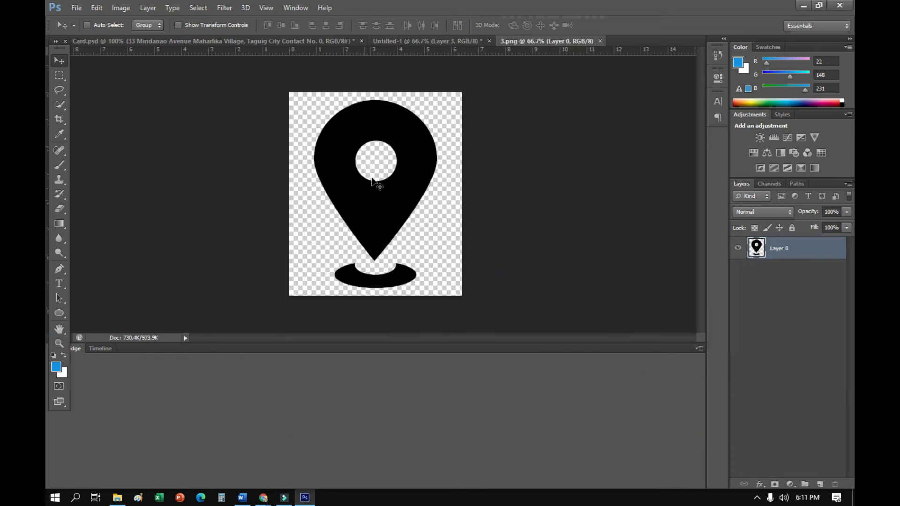
Scale the round orange logo on the Untitled-1 card to about 39% width and 34% height in the card's upper-right corner
click(405, 41)
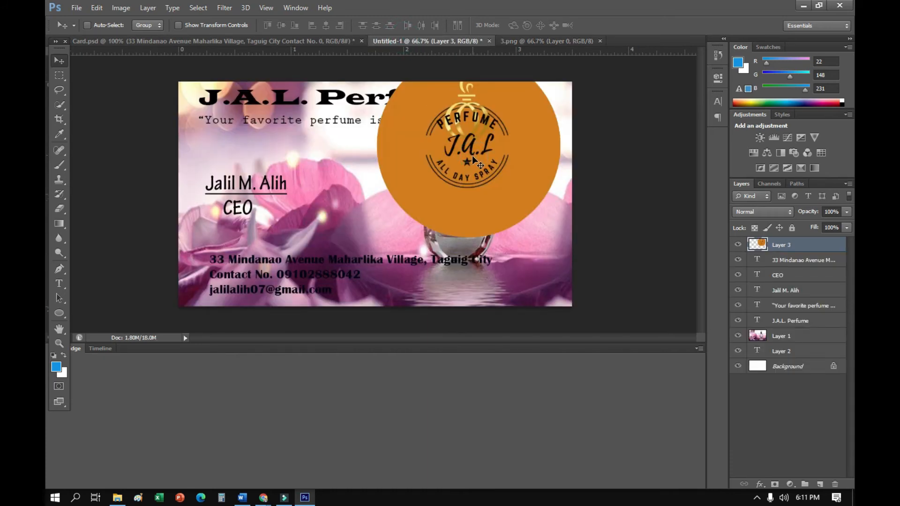
key(ctrl+t)
drag(560, 238, 534, 140)
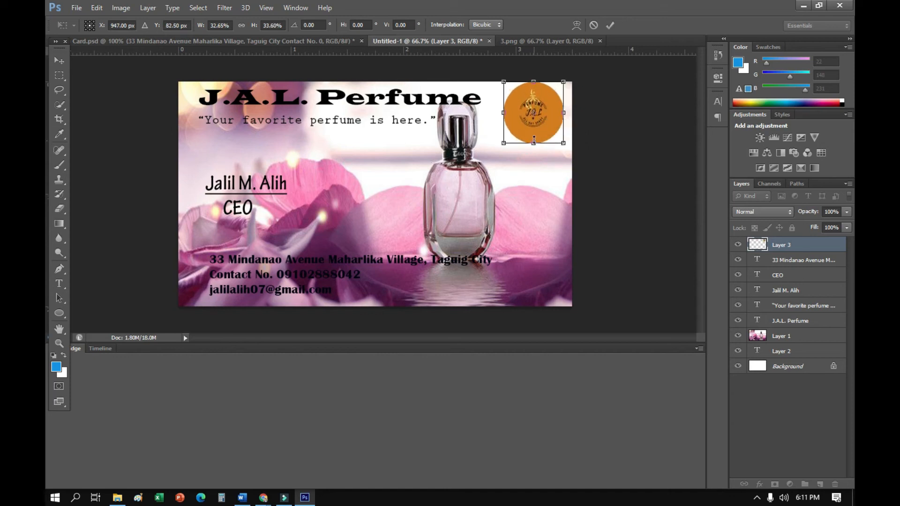
drag(502, 111, 492, 113)
click(548, 125)
click(542, 169)
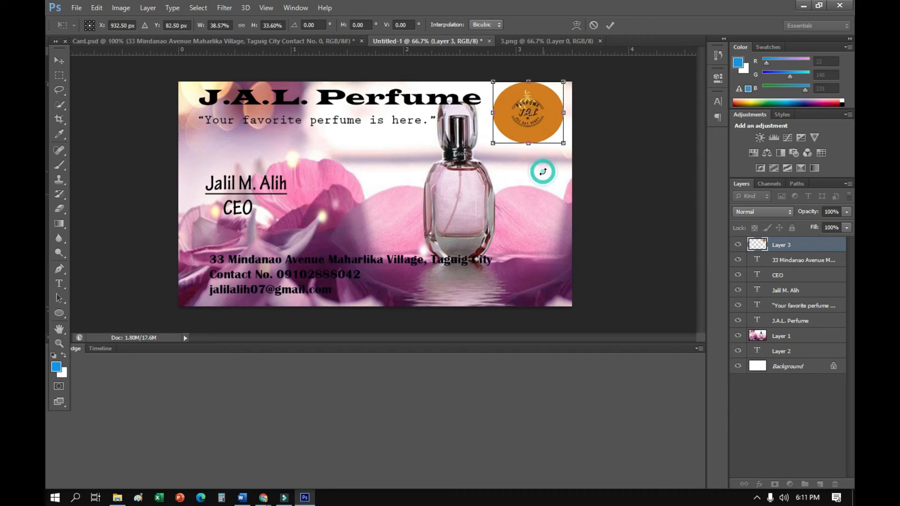
double_click(550, 128)
Bring the location pin from 3.png onto the card as a new layer and scale it to about 22% width and 8% height
click(551, 42)
drag(360, 173, 308, 154)
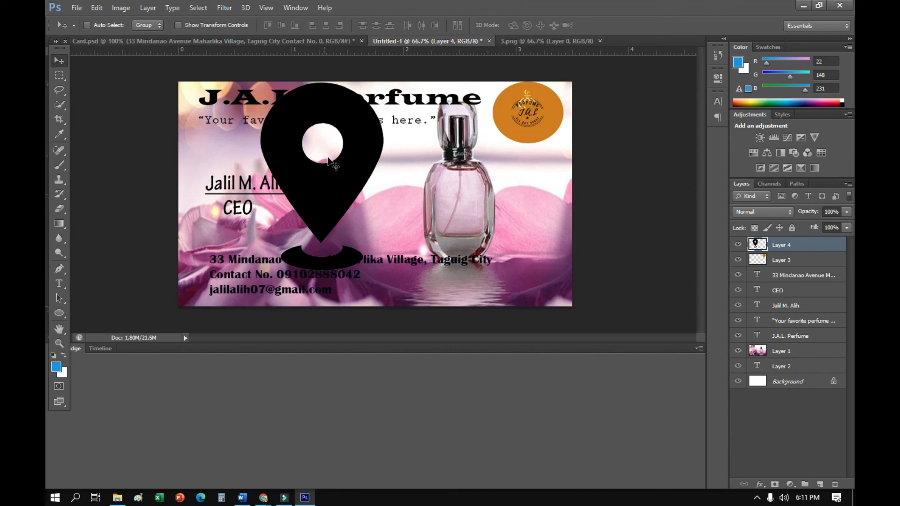
key(ctrl+t)
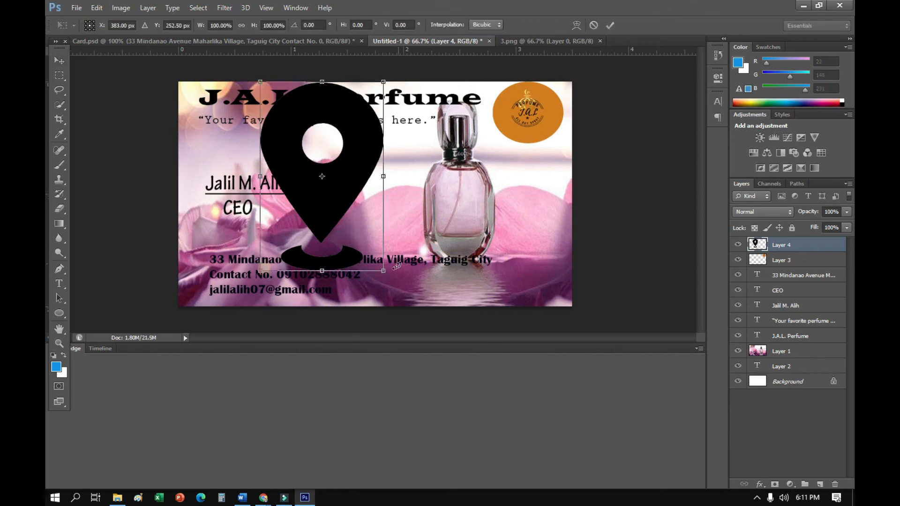
drag(381, 276, 203, 243)
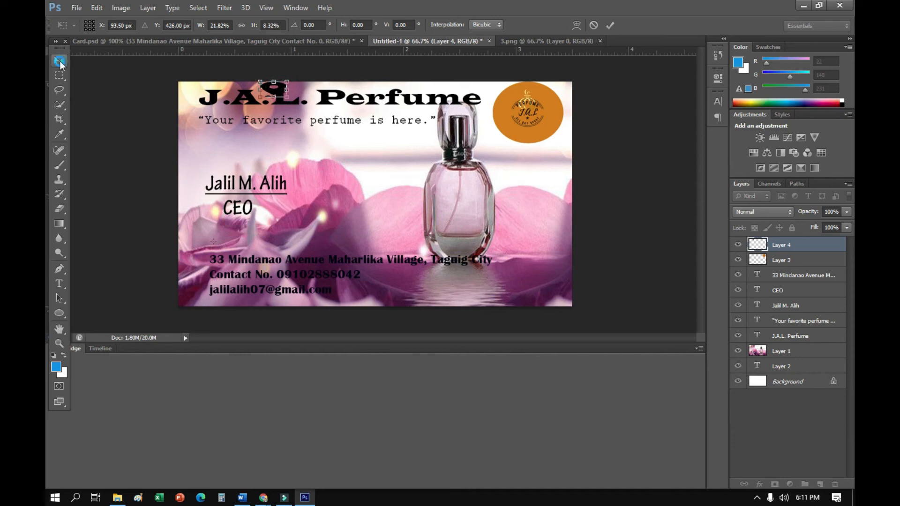
Apply the pin's scaling and place the pin just left of the address line
click(59, 61)
click(394, 193)
drag(273, 89, 195, 259)
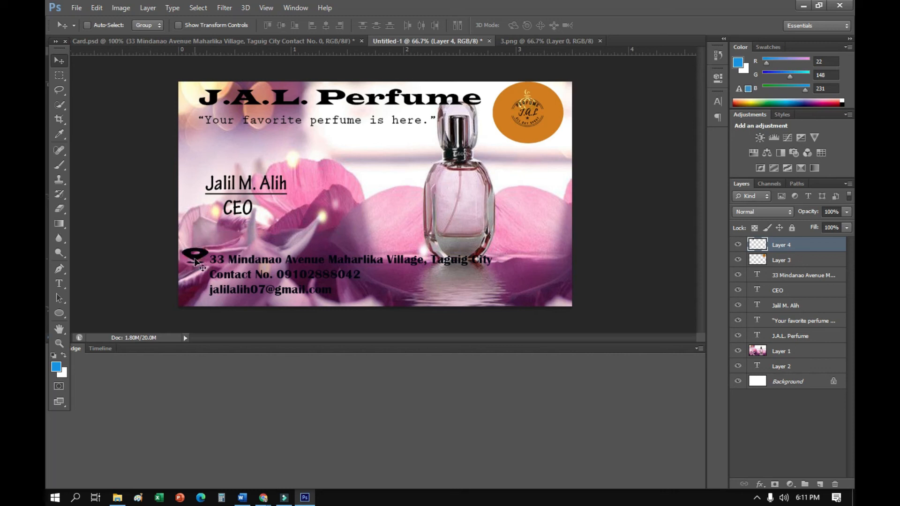
Open the phone icon image 4.png from the Downloads folder
click(93, 8)
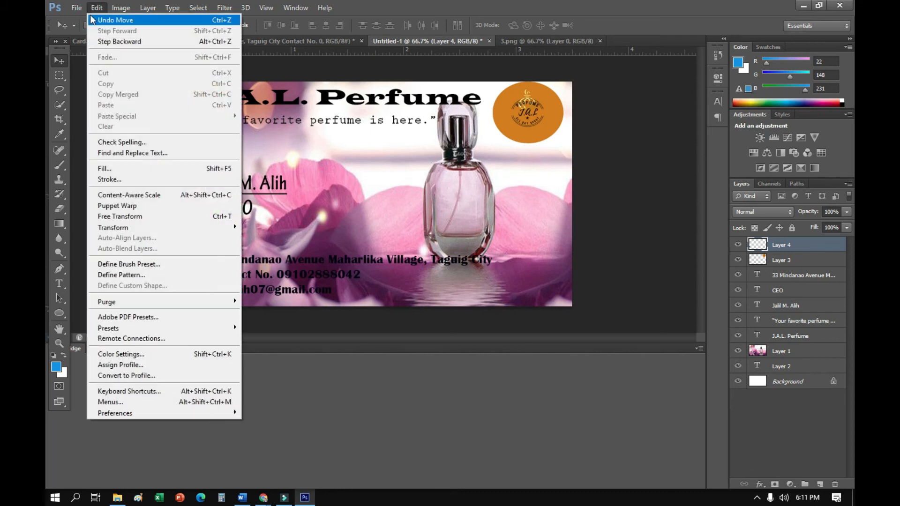
click(95, 8)
click(96, 8)
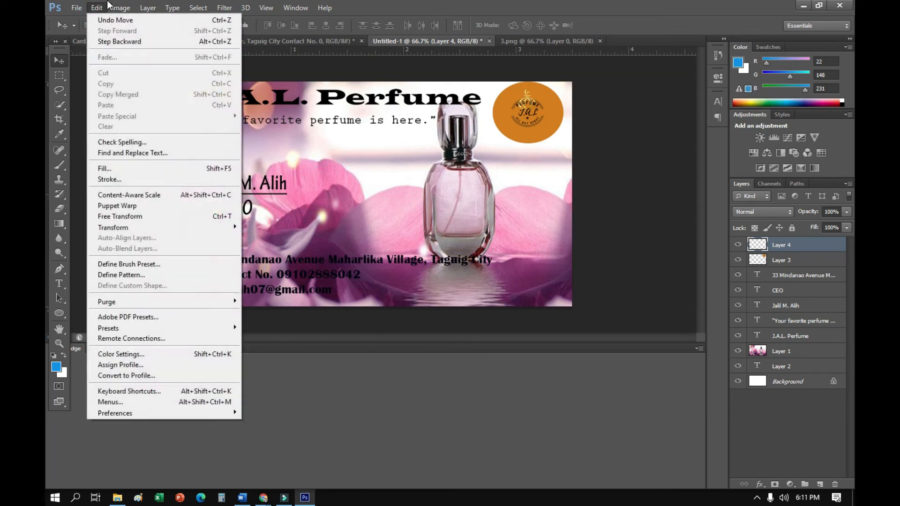
click(82, 9)
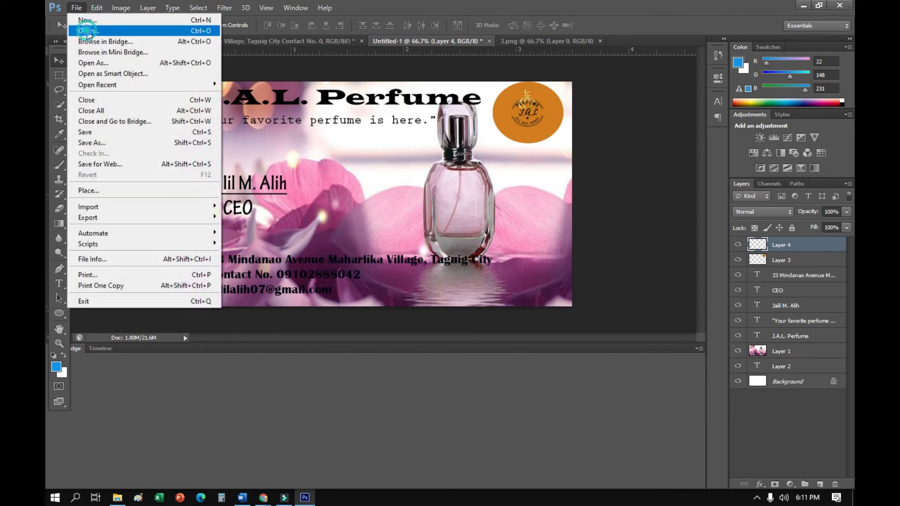
click(88, 31)
click(364, 261)
click(653, 377)
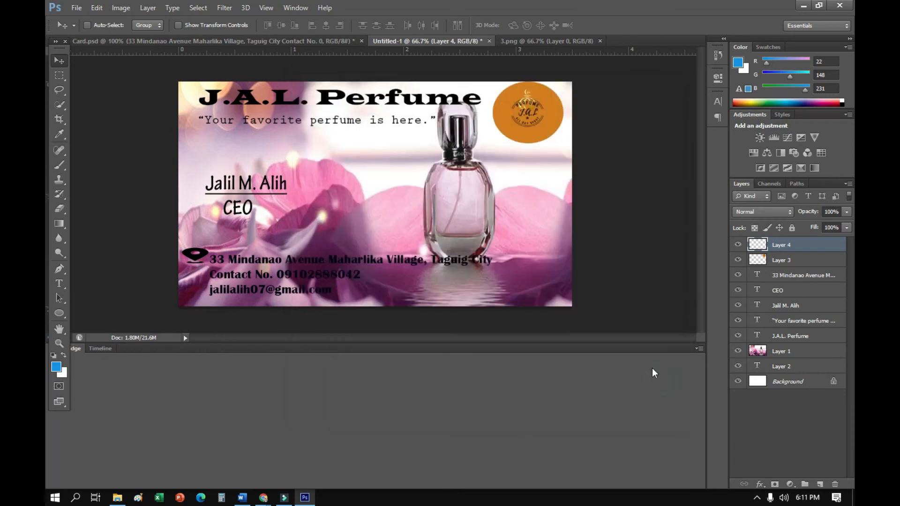
Bring the phone icon from 4.png onto the card and scale it to about 19% width and 14% height
mouse_move(390, 175)
mouse_down()
mouse_move(385, 71)
mouse_move(394, 44)
mouse_move(385, 172)
mouse_up()
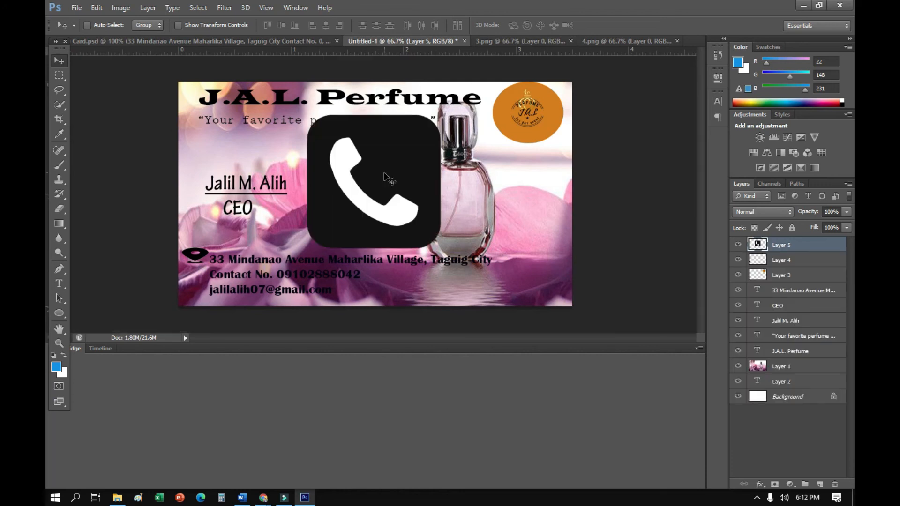
key(ctrl+t)
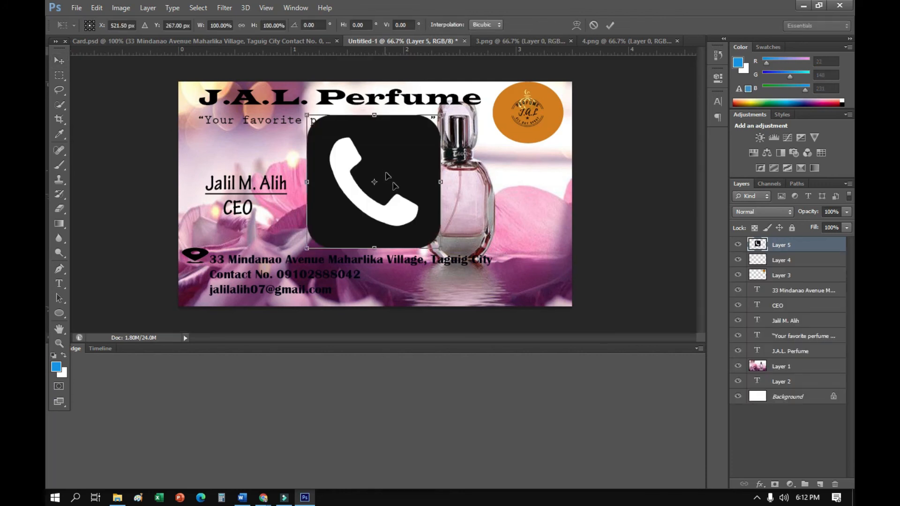
drag(440, 247, 335, 130)
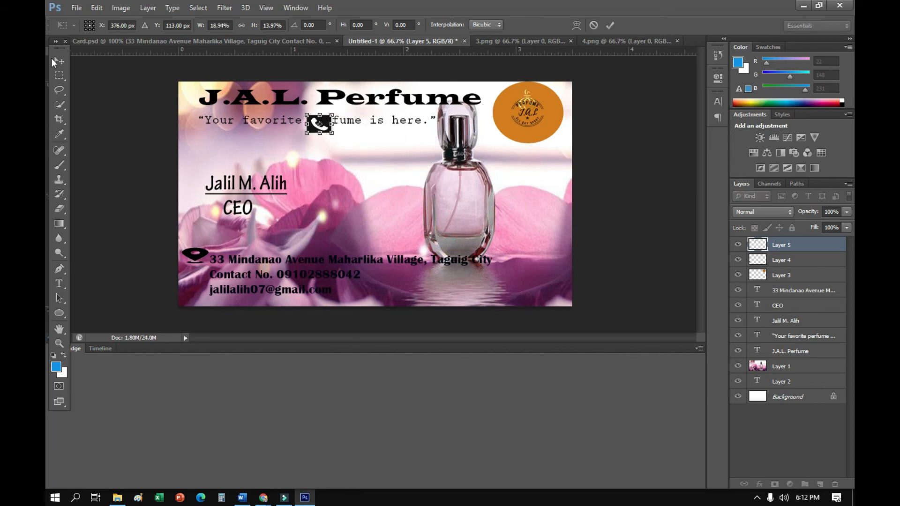
Apply the phone icon's scaling and place the icon left of the contact number line, under the pin
click(53, 59)
click(405, 192)
drag(309, 120, 187, 273)
click(185, 274)
click(189, 273)
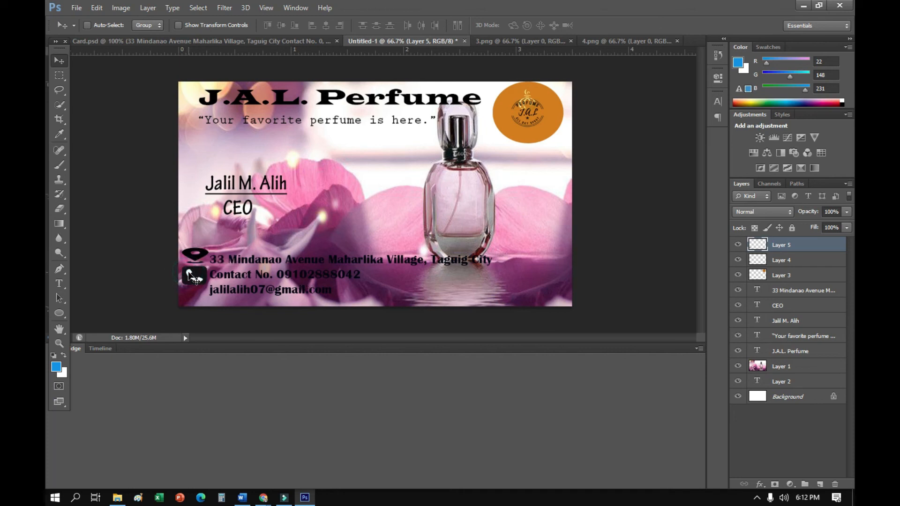
Open the envelope icon image 5.png from the Downloads folder
click(77, 8)
click(84, 29)
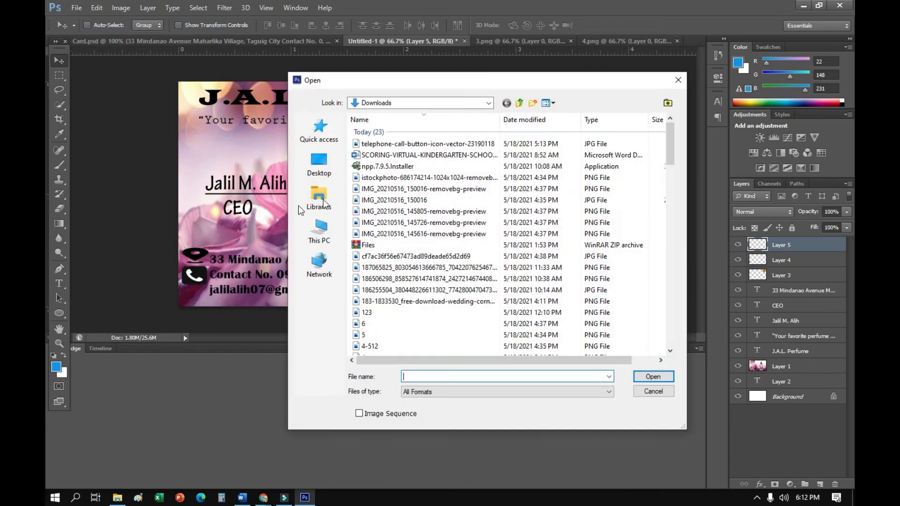
scroll(390, 305, down, 2)
click(393, 270)
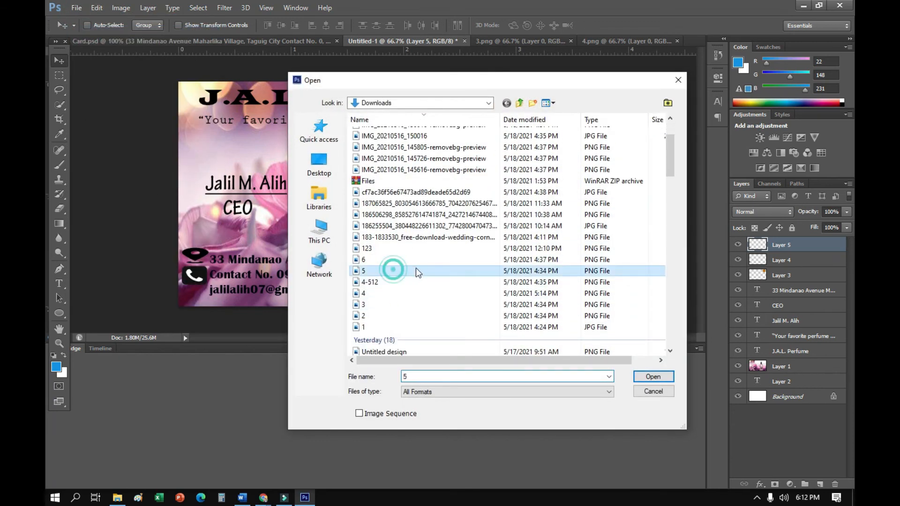
click(653, 377)
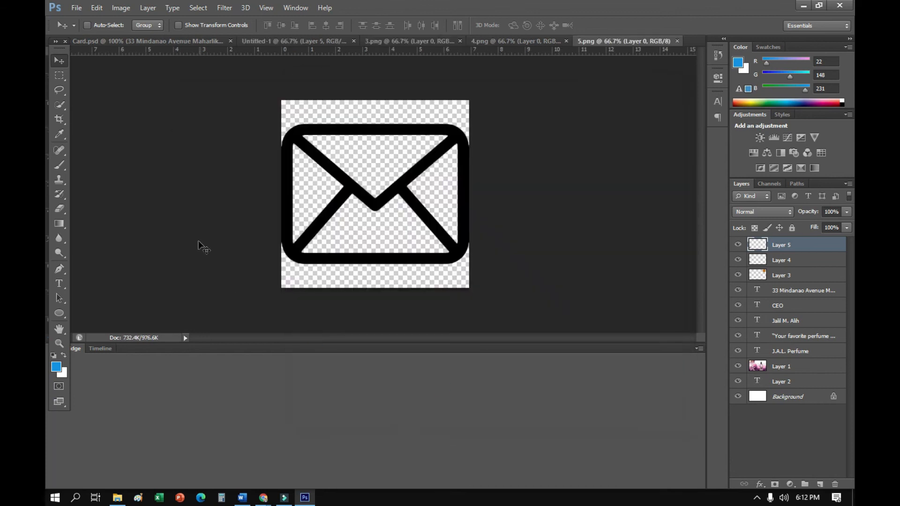
Bring the envelope icon from 5.png onto the card and scale it to about 13% width and 9% height
drag(379, 216, 304, 165)
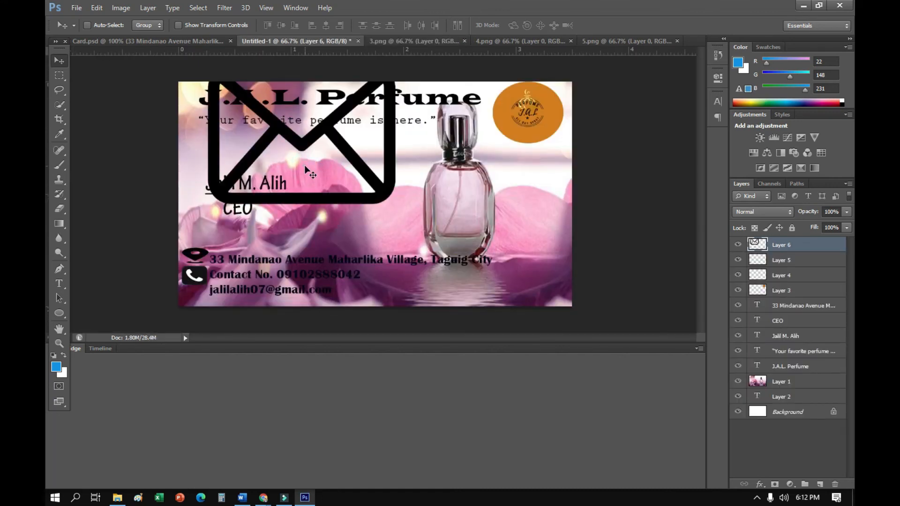
key(ctrl+t)
drag(395, 202, 192, 302)
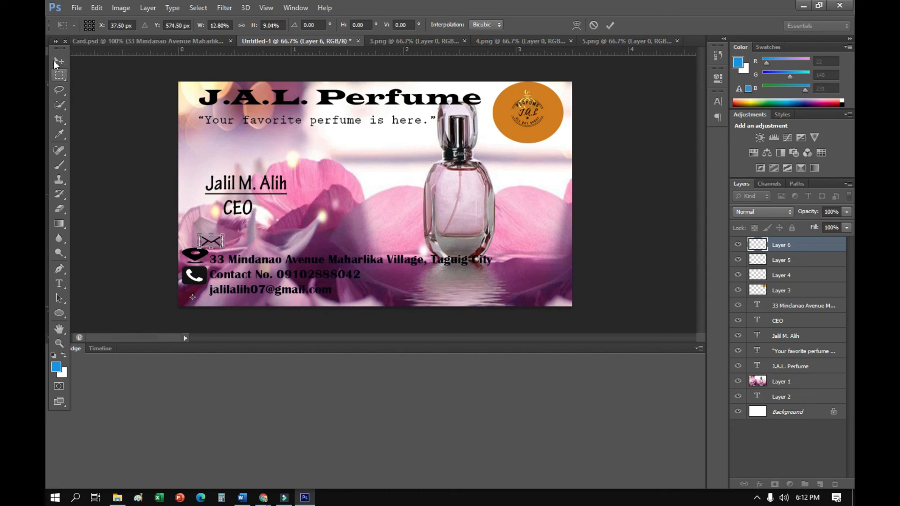
Apply the envelope's scaling and place the icon left of the e-mail line, under the phone icon
click(59, 60)
click(385, 192)
drag(210, 243, 192, 295)
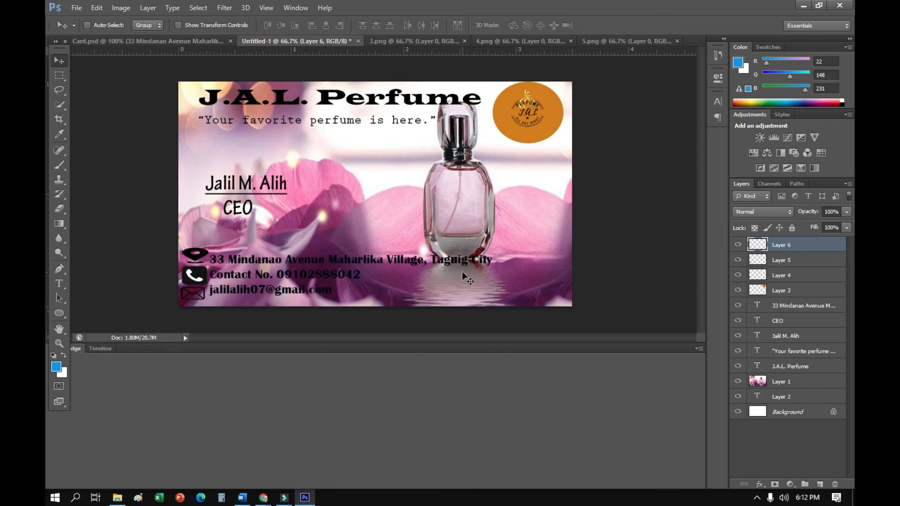
Open the portrait image 6.png from the Downloads folder
click(77, 8)
click(84, 30)
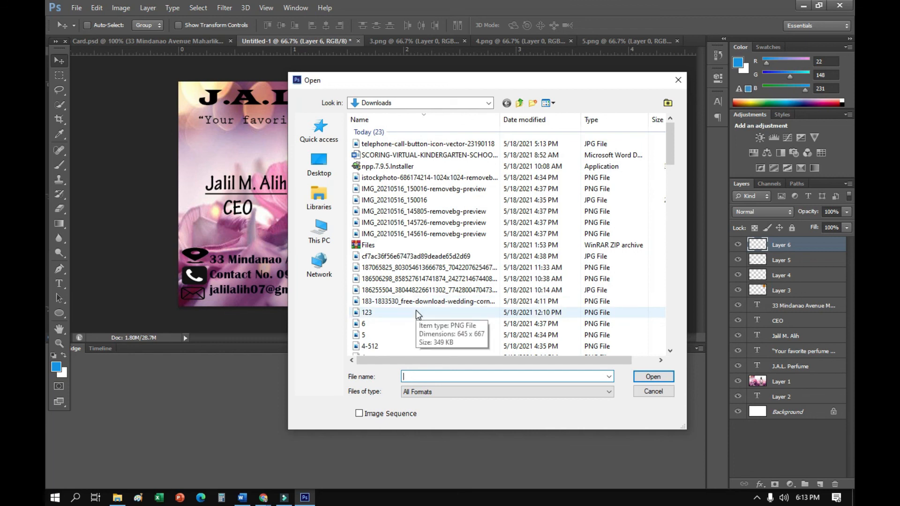
click(395, 324)
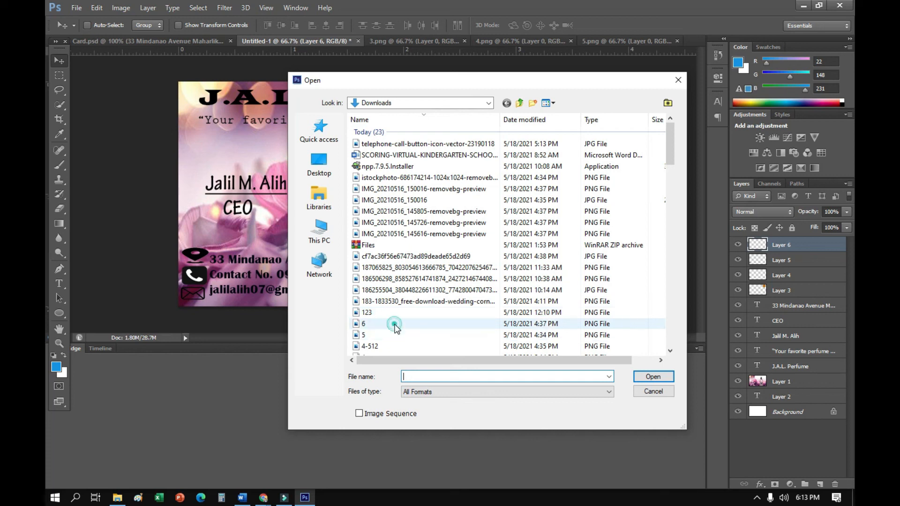
click(638, 377)
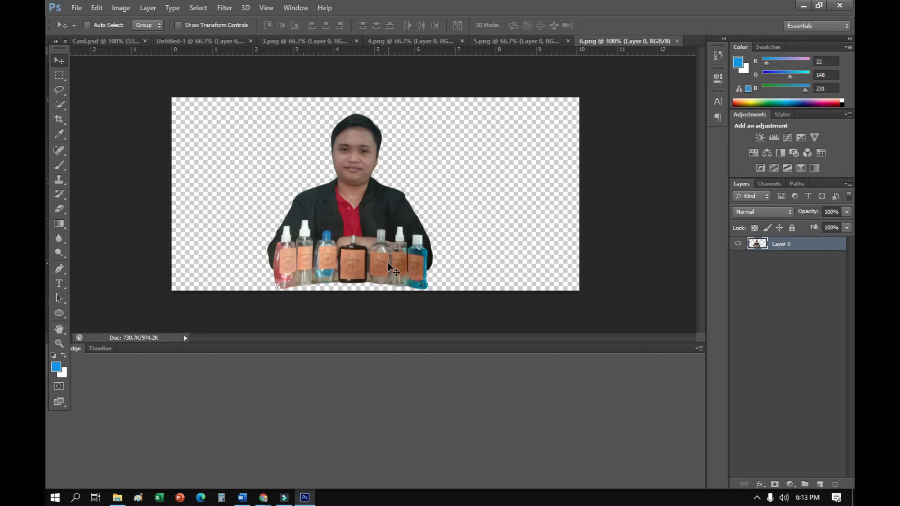
Place the portrait from 6.png in the card's lower-right corner as a new layer, scaled to about 94% width and 92% height
drag(352, 286, 508, 262)
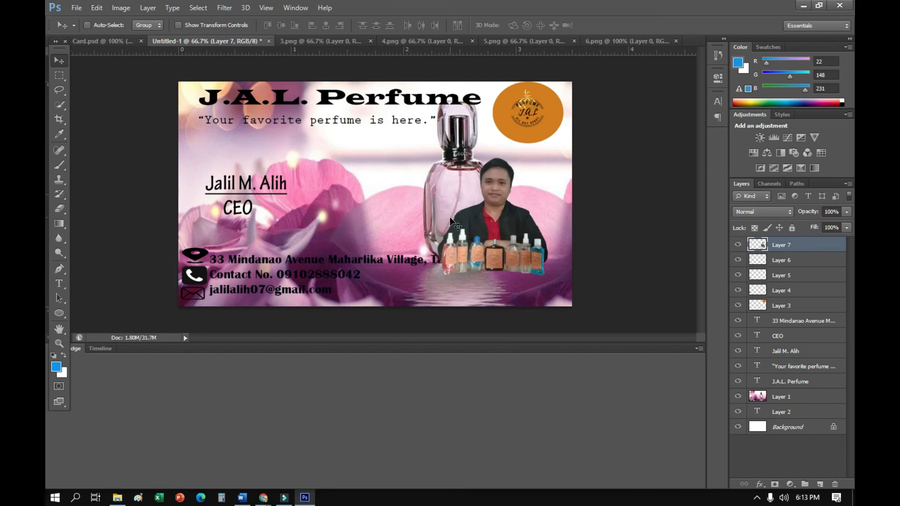
key(ctrl+r)
key(ctrl+t)
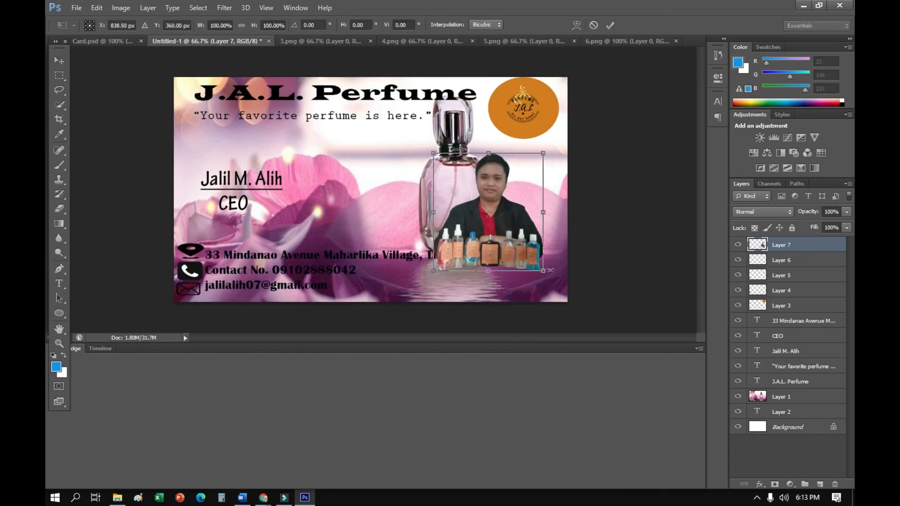
drag(550, 270, 536, 261)
drag(490, 229, 520, 268)
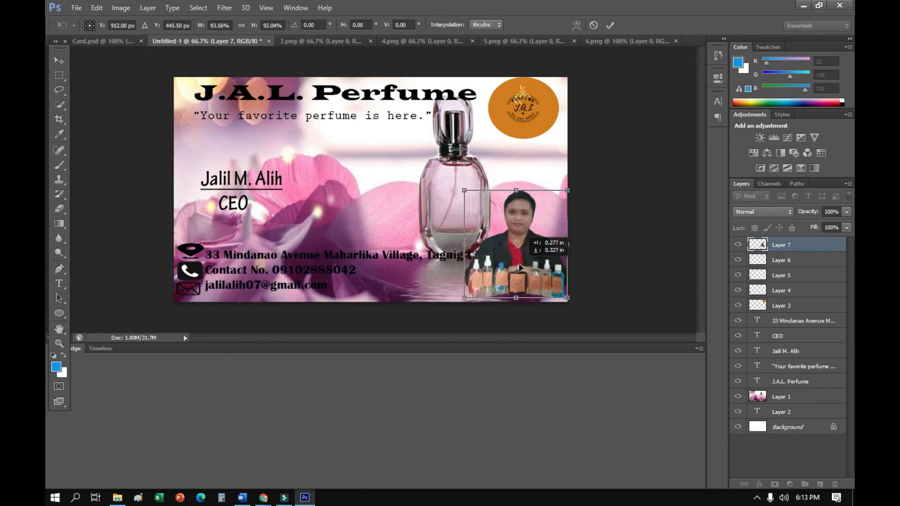
Shrink the portrait to about 77% width and 73% height, resting on the card's bottom edge near the right corner
drag(464, 298, 483, 294)
drag(525, 190, 525, 211)
mouse_move(532, 253)
mouse_down()
mouse_move(523, 258)
mouse_move(532, 260)
mouse_up()
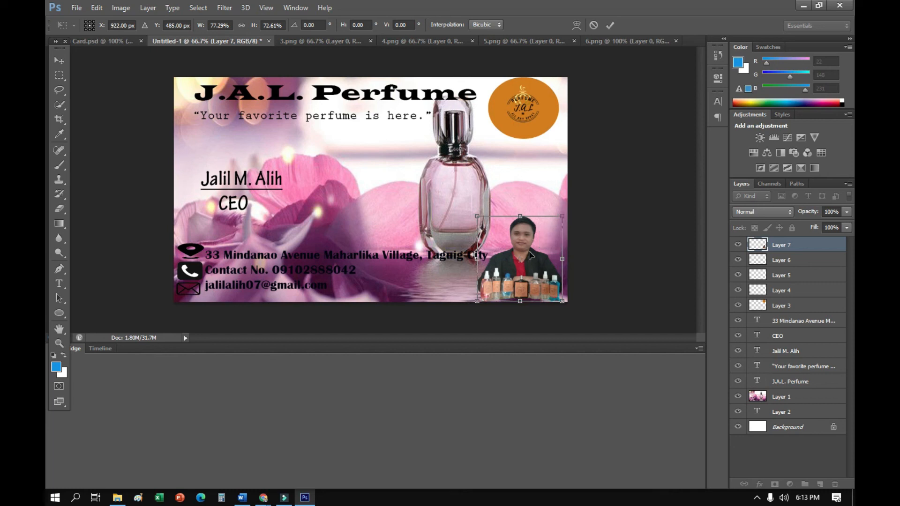
click(525, 259)
click(605, 187)
key(Return)
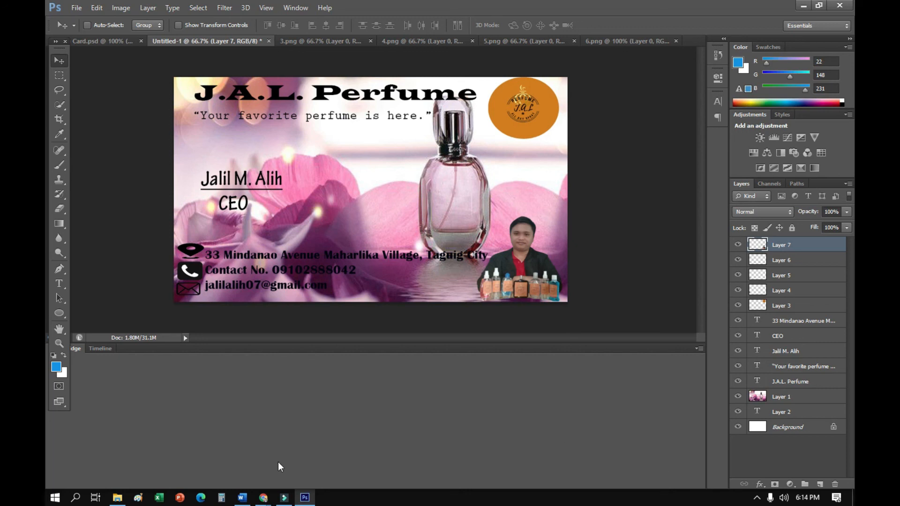
click(756, 499)
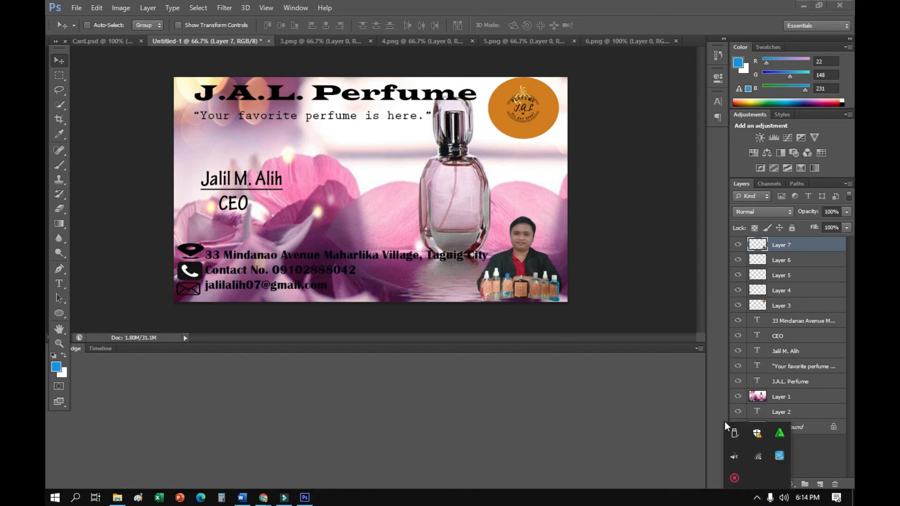
right_click(737, 476)
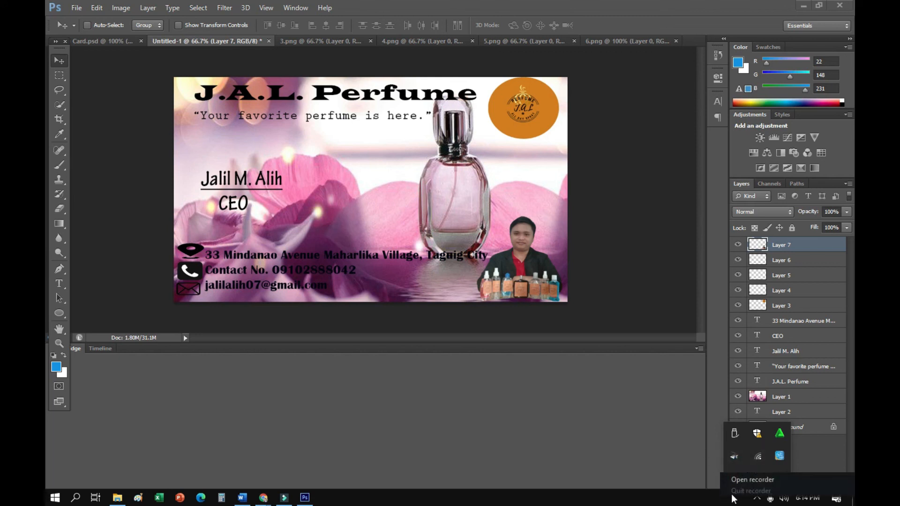
click(744, 482)
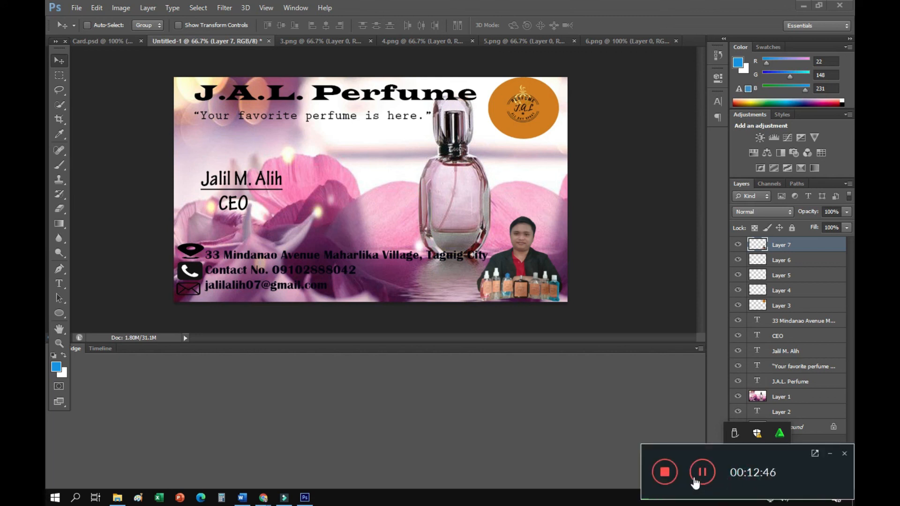